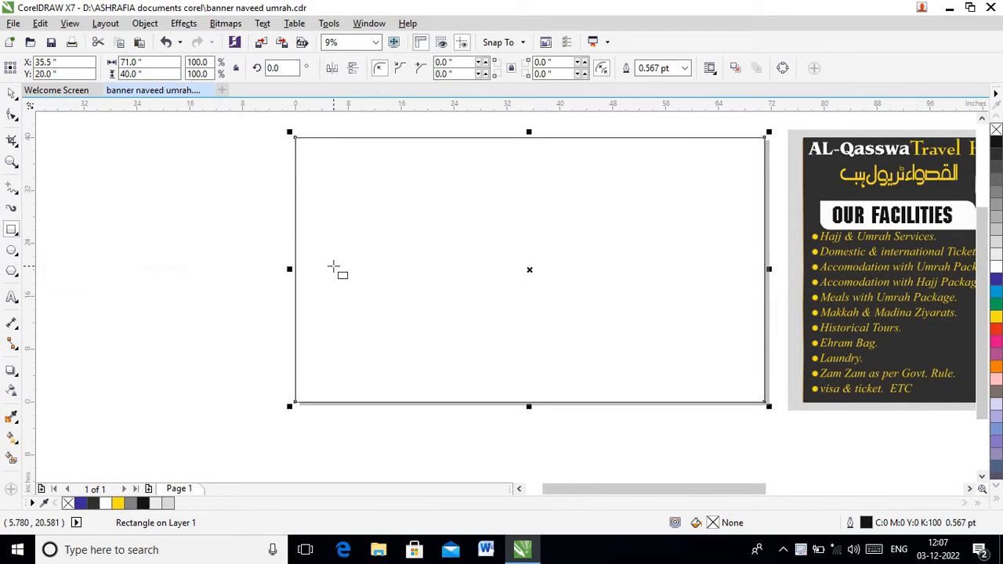
# - Make a copy of the page-sized rectangle narrowed to about 33.4 inches wide, keeping its left edge fixed
pyautogui.scroll(-2, 334, 267)
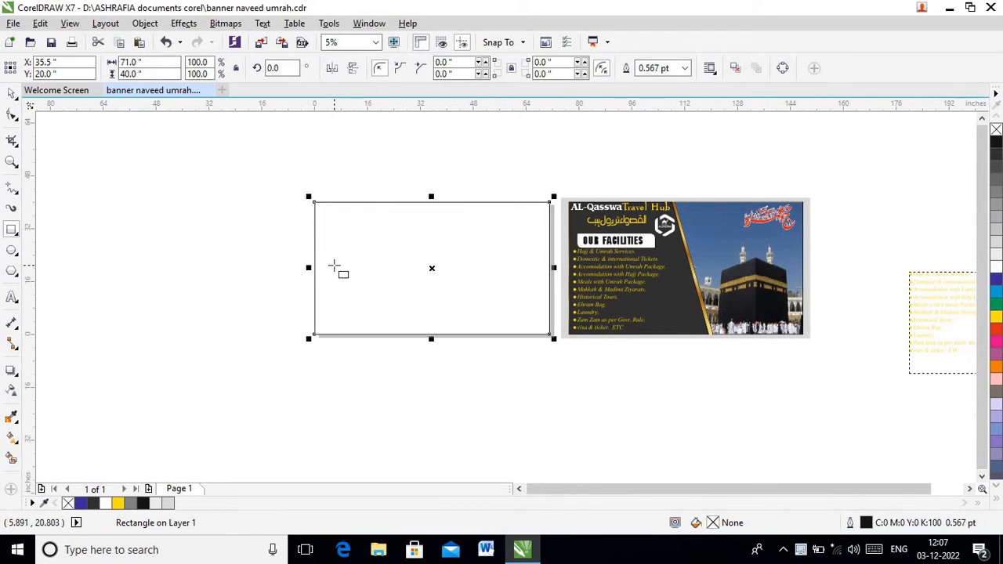
pyautogui.click(11, 95)
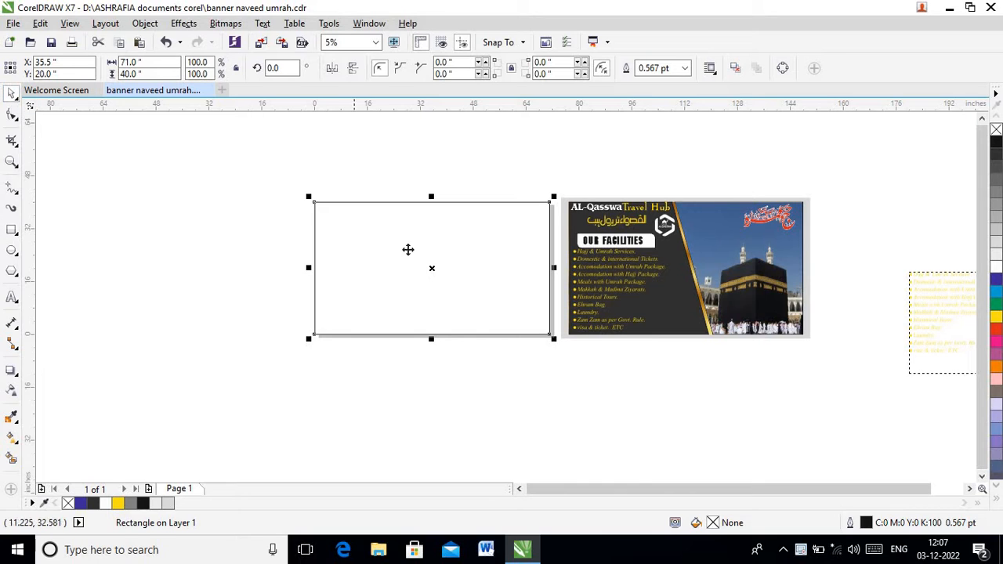
pyautogui.click(406, 246)
pyautogui.moveTo(555, 270); pyautogui.dragTo(428, 263)
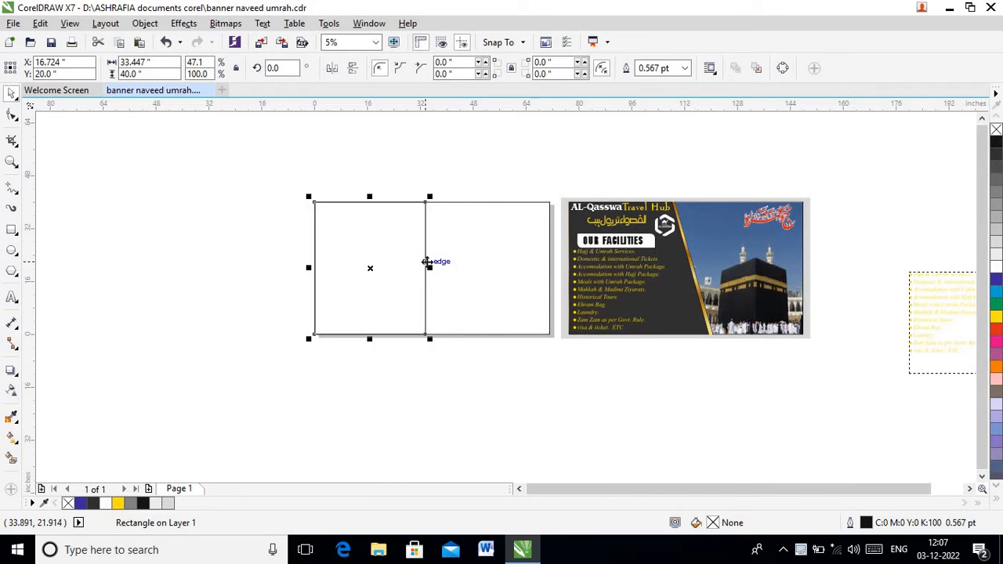
pyautogui.click(240, 255)
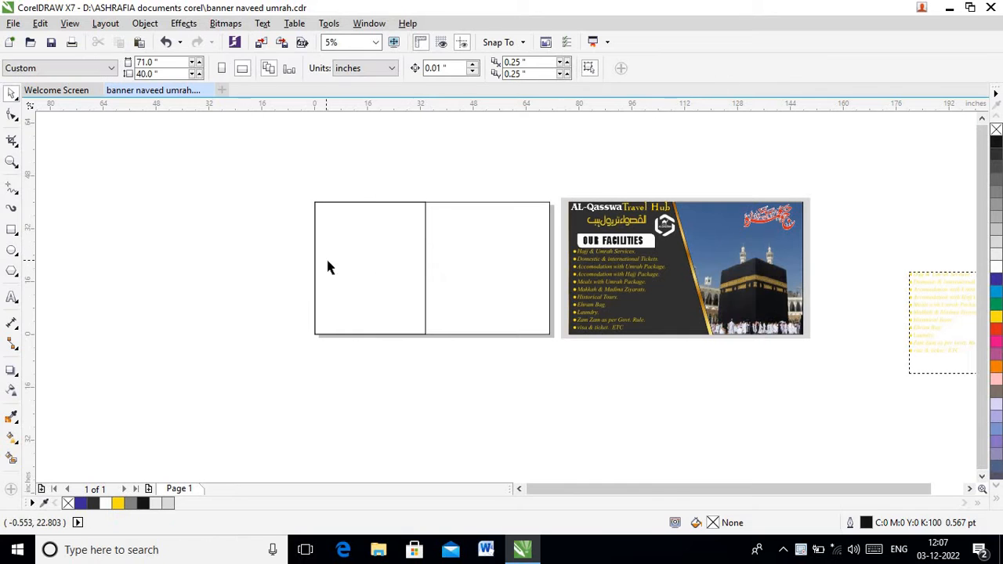
# - Convert the narrow rectangle to curves and slant its right side by moving the upper-right node left to about 22.3 inches
pyautogui.click(341, 262)
pyautogui.rightClick(343, 265)
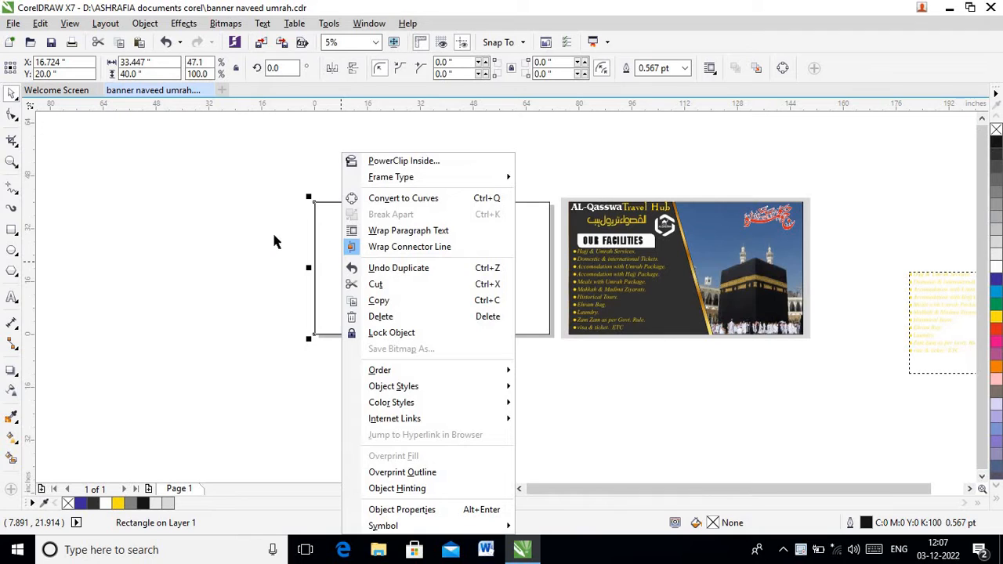
pyautogui.press('Escape')
pyautogui.click(12, 114)
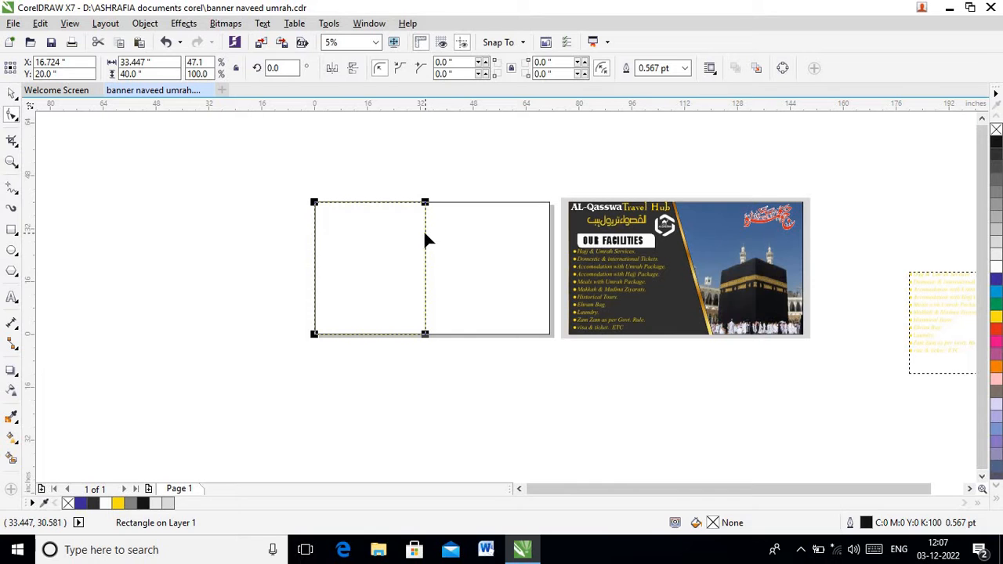
pyautogui.hotkey('ctrl', 'q')
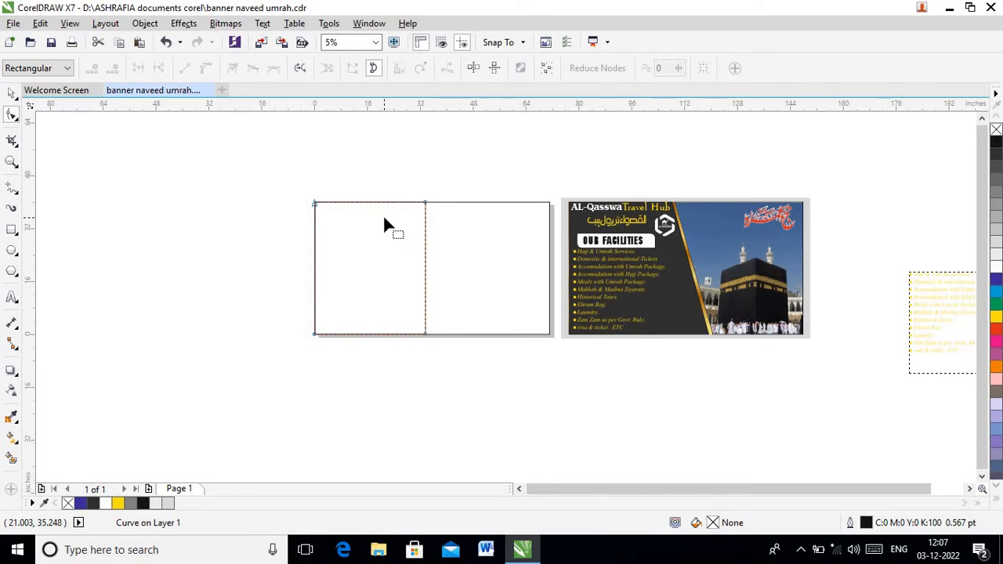
pyautogui.scroll(2, 384, 220)
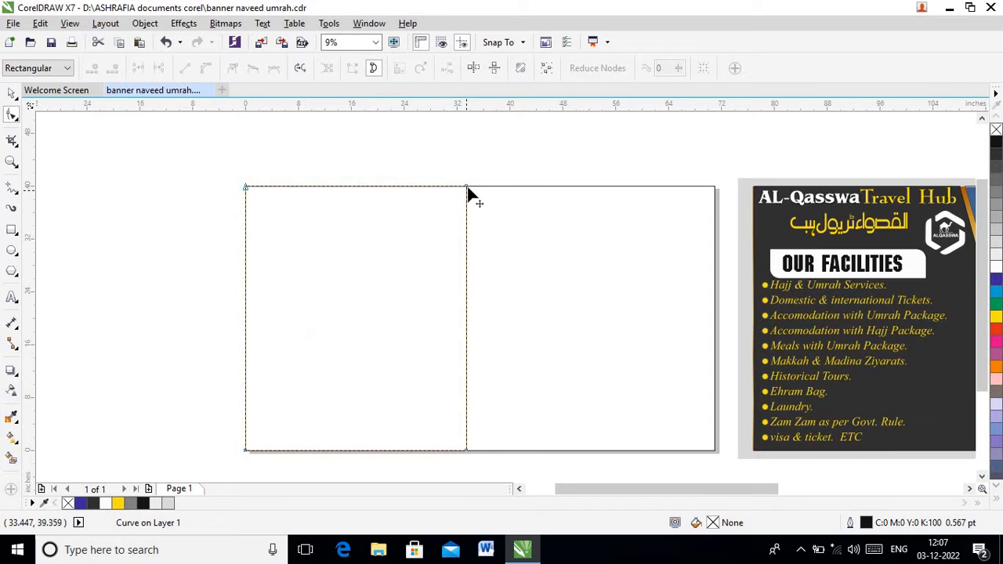
pyautogui.moveTo(468, 189); pyautogui.dragTo(394, 189)
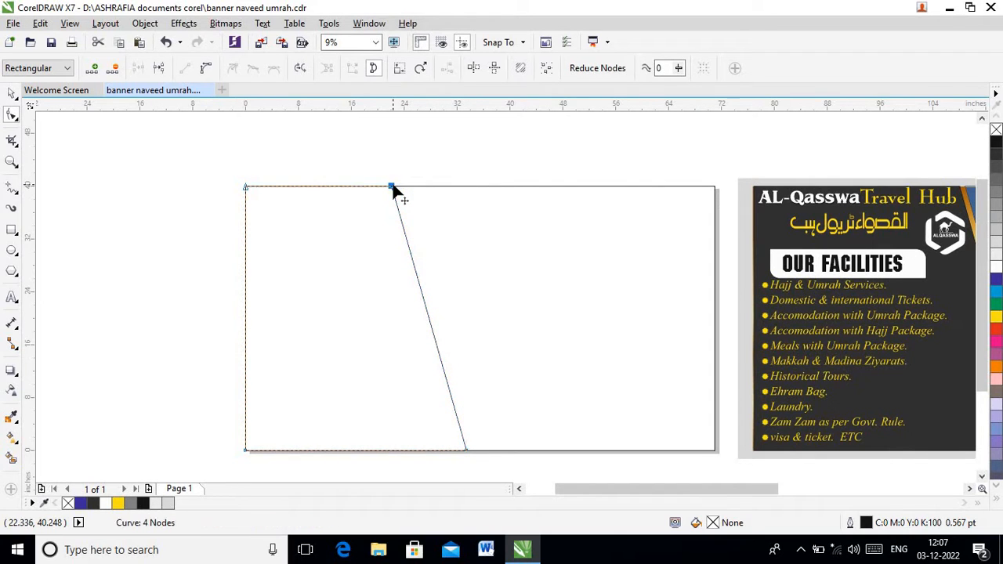
# - Widen the slanted shape to about 41.7 inches from its right side and fill it with black
pyautogui.scroll(-3, 394, 190)
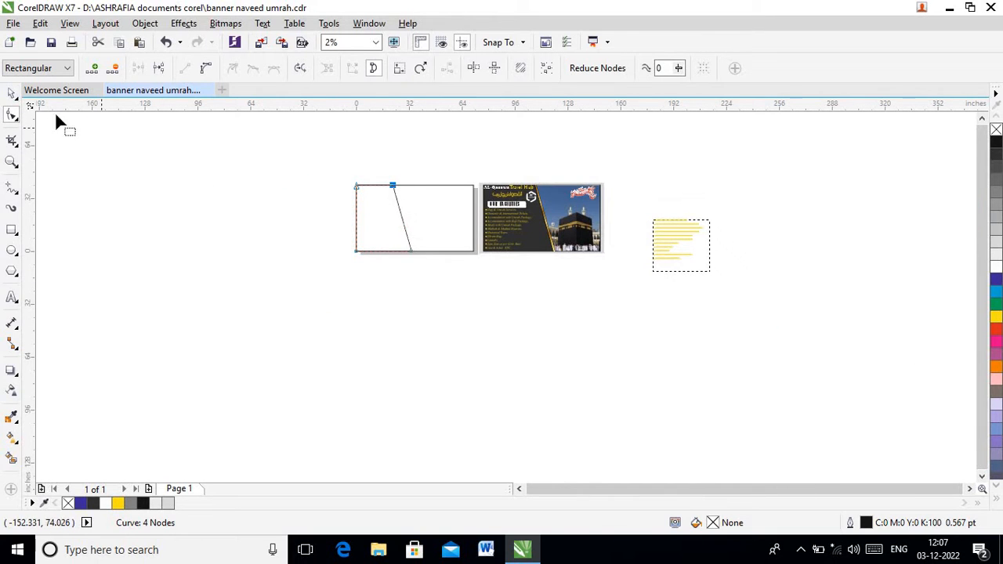
pyautogui.click(12, 93)
pyautogui.scroll(2, 285, 215)
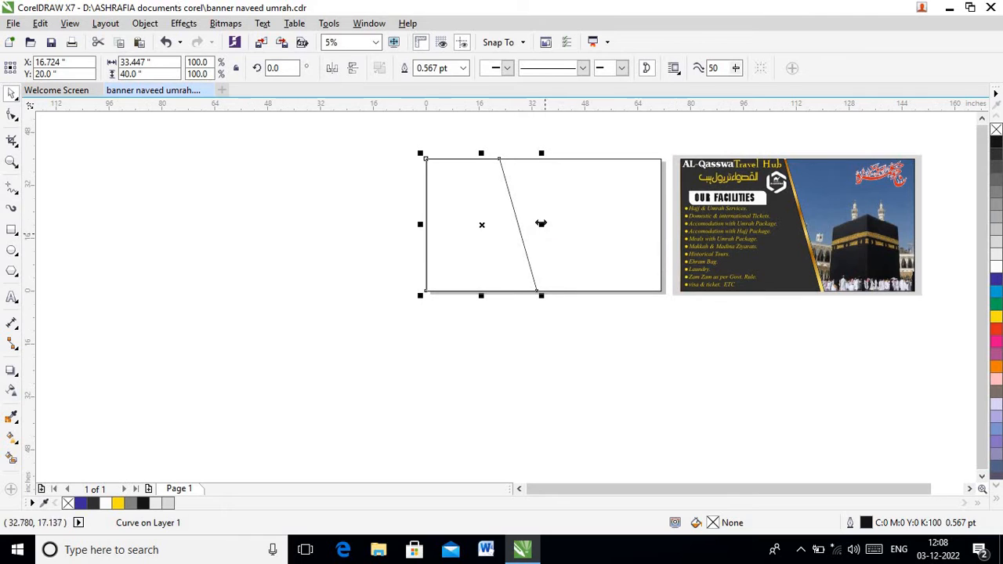
pyautogui.moveTo(542, 225); pyautogui.dragTo(569, 228)
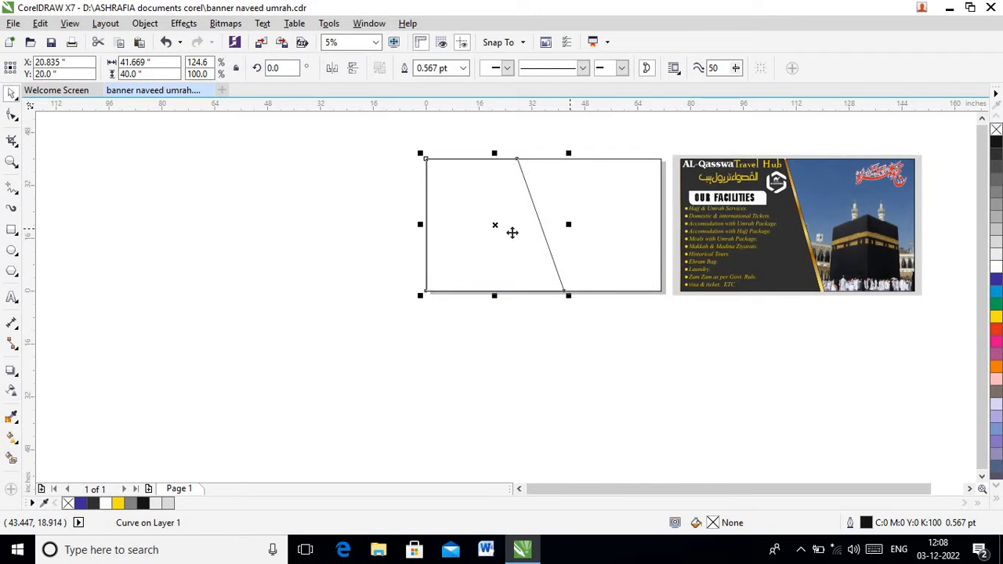
pyautogui.click(320, 212)
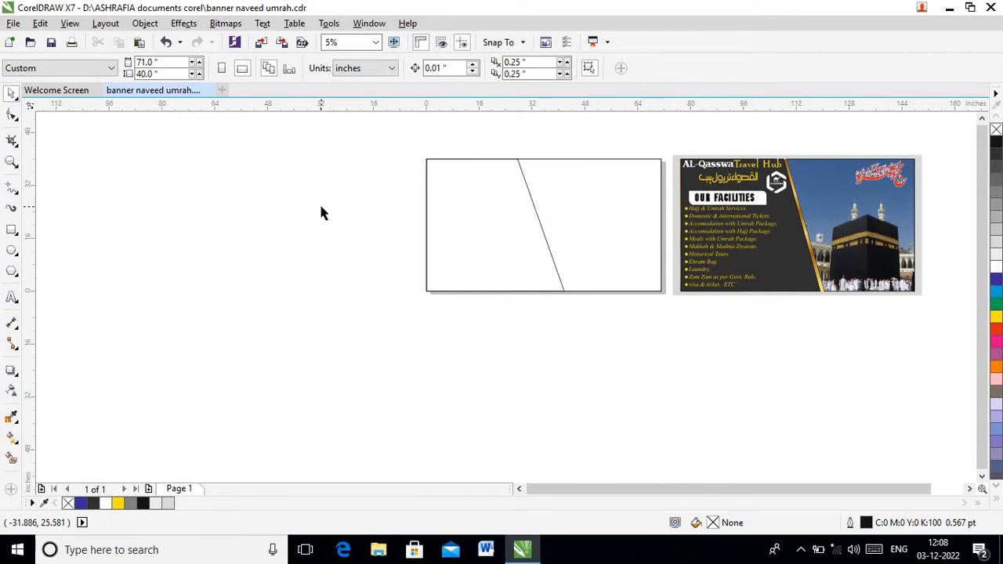
pyautogui.click(514, 226)
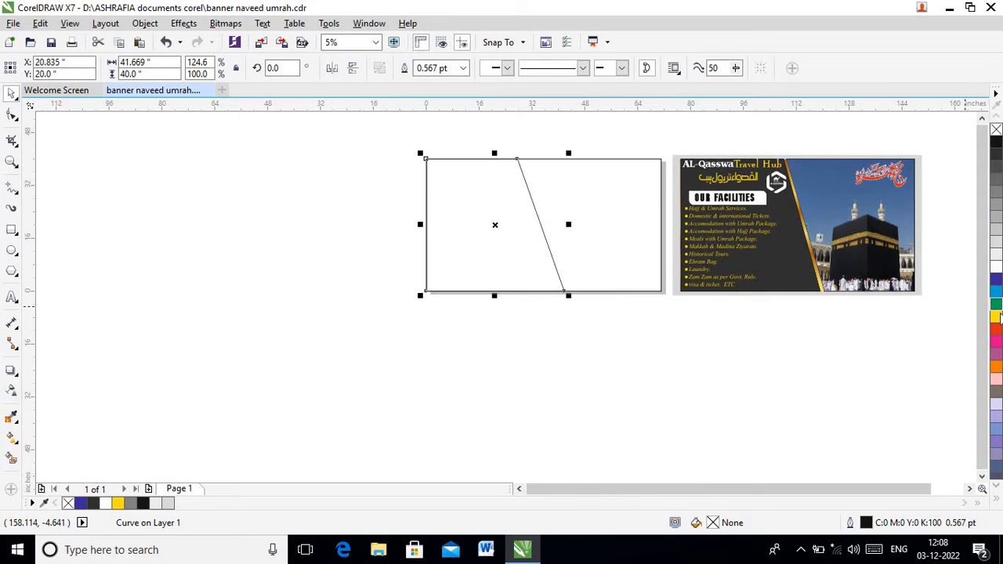
pyautogui.click(997, 144)
# - Make a copy of the black slanted shape narrowed to about 40.3 inches wide and fill the copy with cyan
pyautogui.scroll(2, 427, 227)
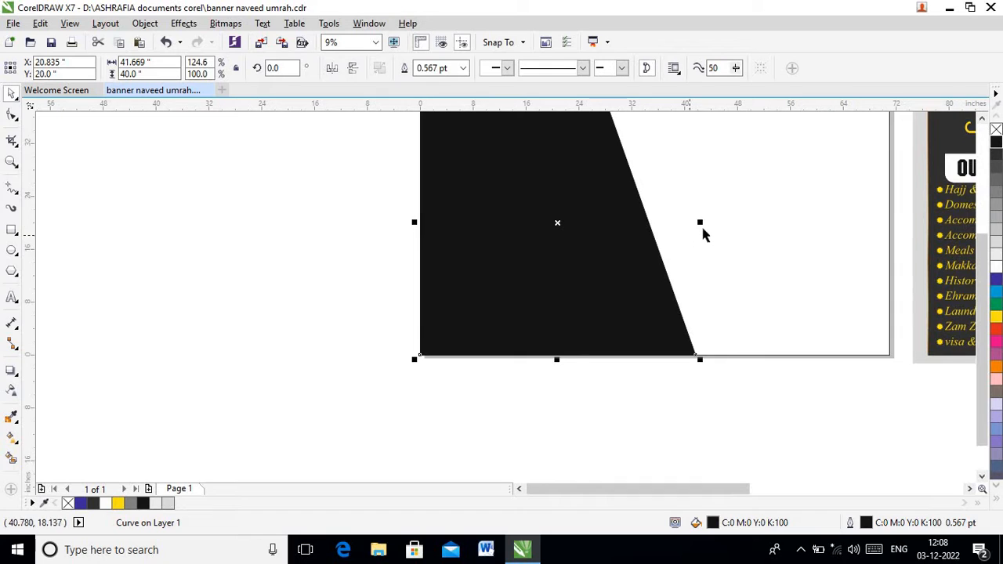
pyautogui.moveTo(700, 223); pyautogui.dragTo(693, 226)
pyautogui.click(347, 248)
pyautogui.click(540, 249)
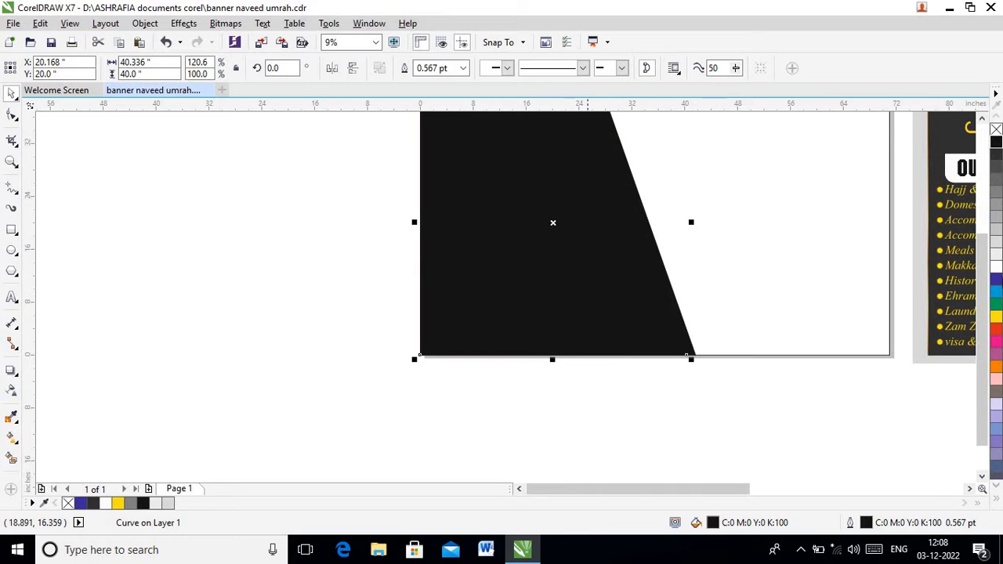
pyautogui.click(994, 294)
pyautogui.click(340, 281)
pyautogui.scroll(-2, 342, 280)
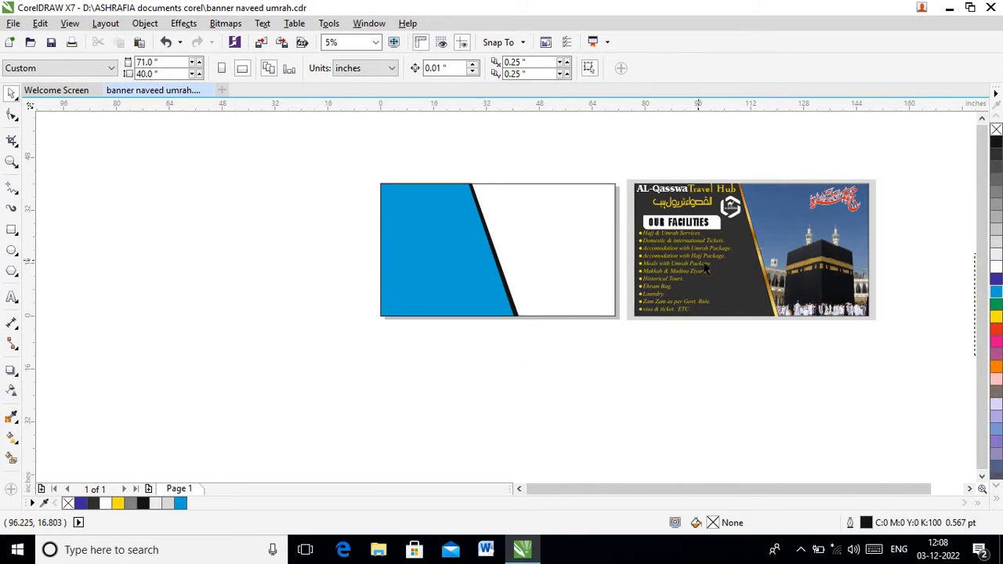
# - Move the cyan shape off the page to the left, clear of the black slanted shape
pyautogui.scroll(3, 473, 226)
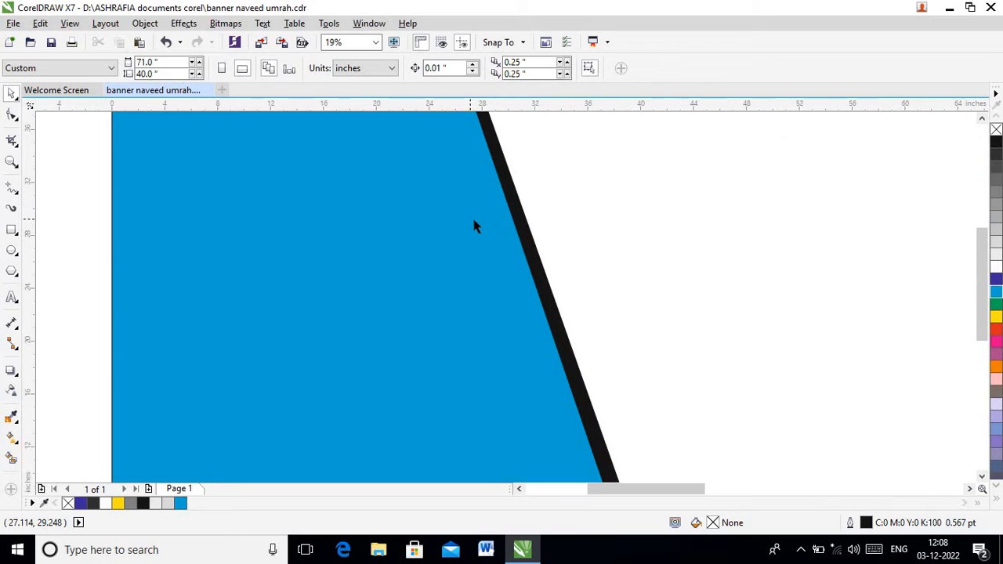
pyautogui.click(525, 228)
pyautogui.scroll(-2, 517, 251)
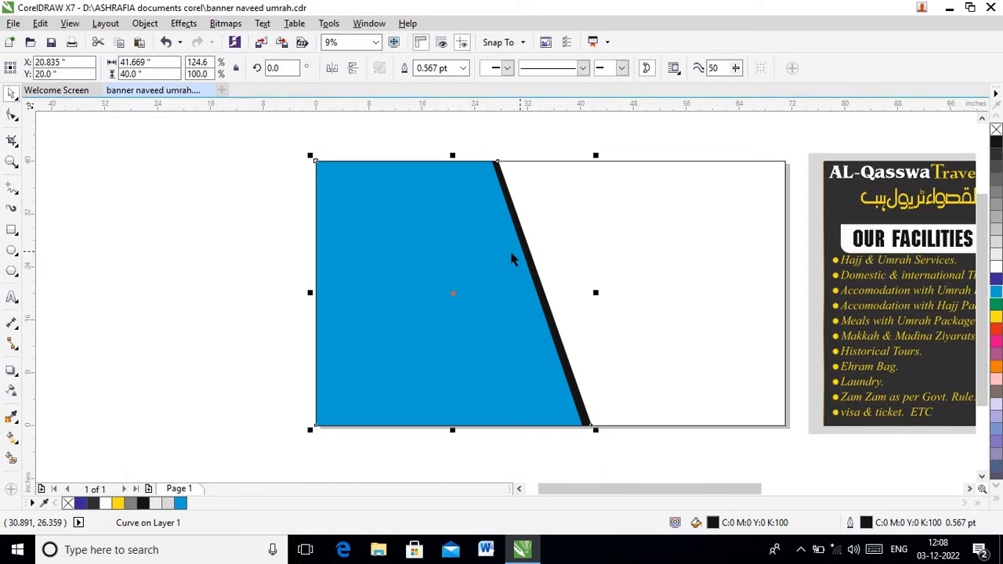
pyautogui.moveTo(374, 218); pyautogui.dragTo(228, 232)
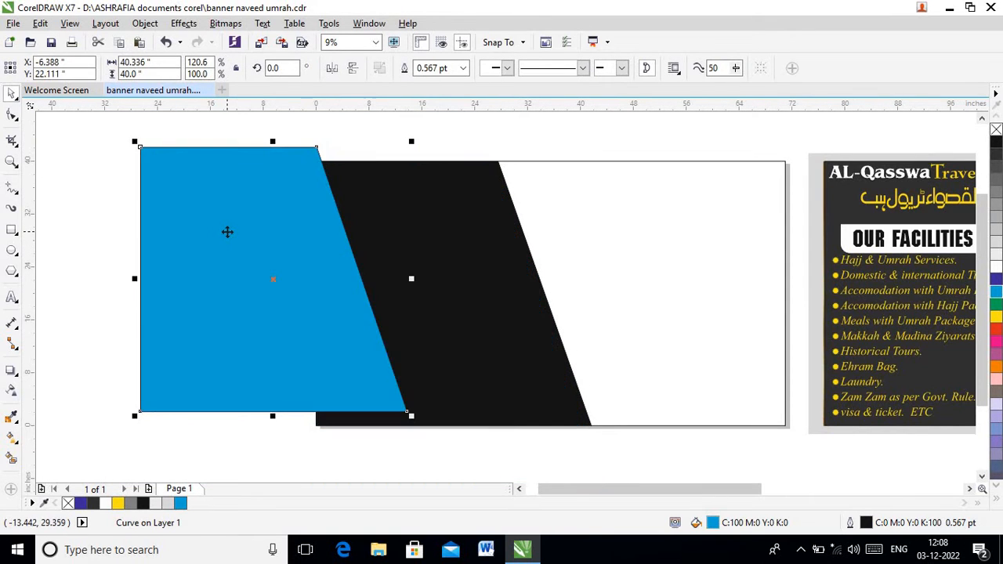
pyautogui.click(12, 437)
pyautogui.moveTo(245, 216); pyautogui.dragTo(105, 218)
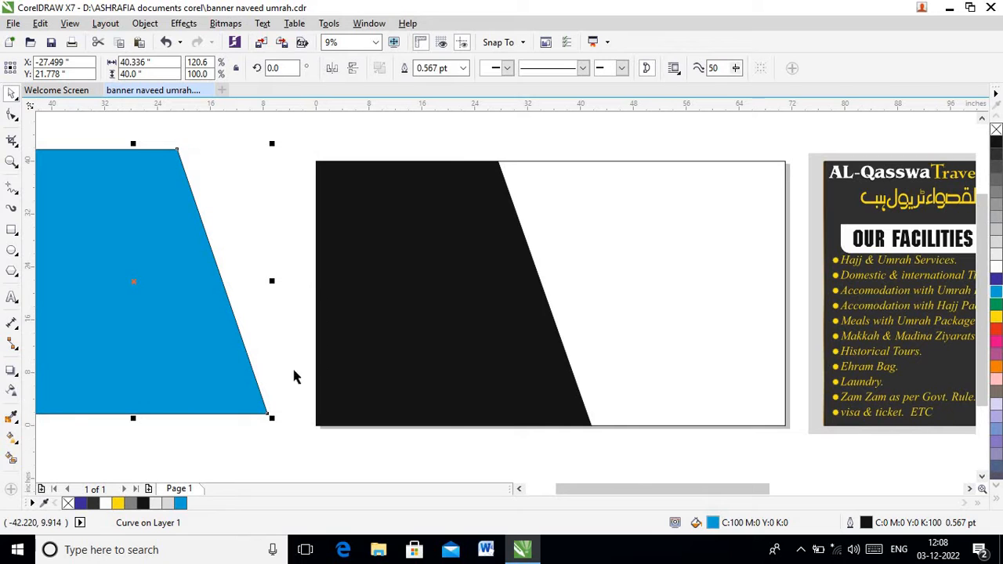
# - Apply a horizontal linear fountain fill to the black shape, ending in brown C9 M57 Y100 K43 on the right
pyautogui.click(320, 360)
pyautogui.click(12, 441)
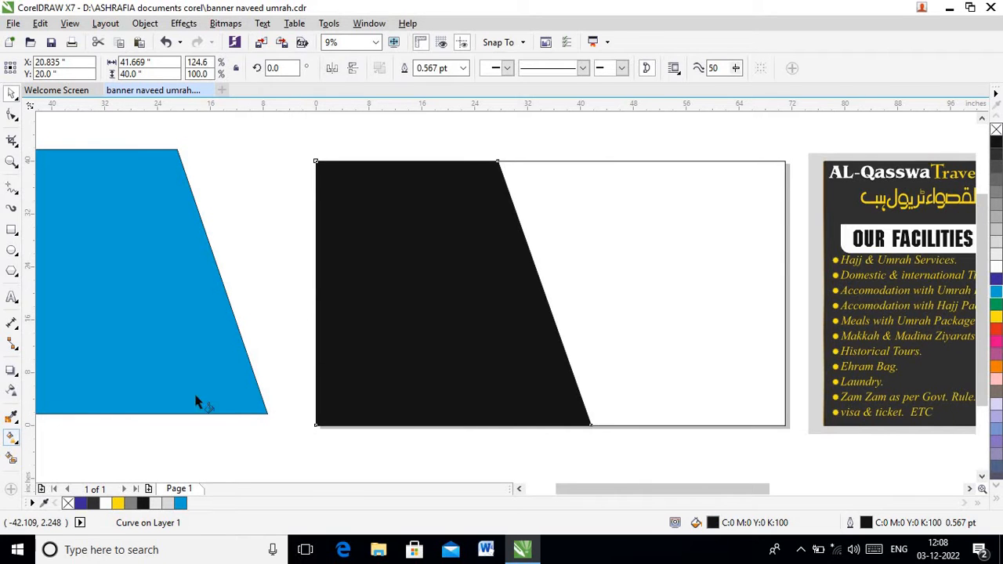
pyautogui.scroll(2, 306, 311)
pyautogui.moveTo(297, 303); pyautogui.dragTo(747, 302)
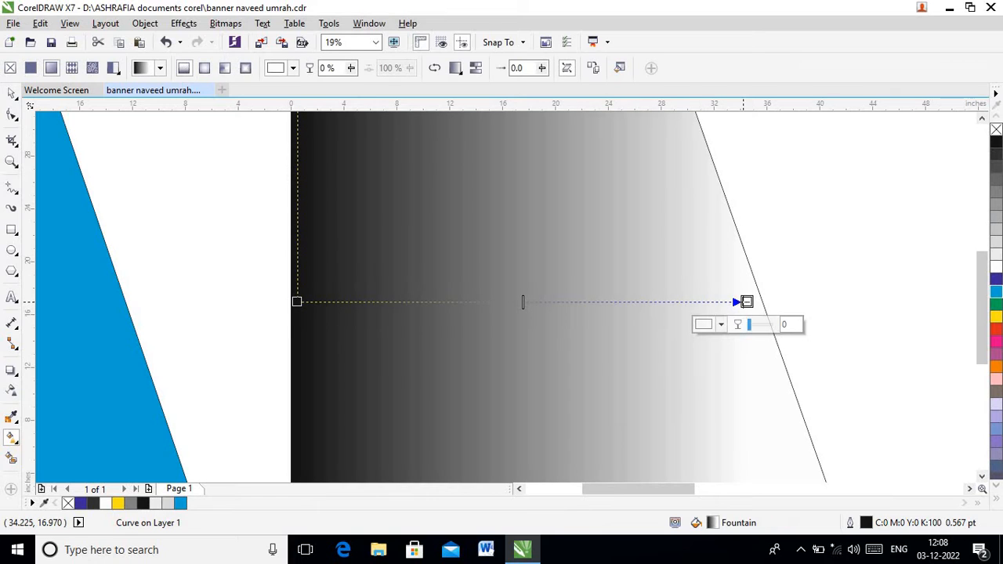
pyautogui.click(721, 325)
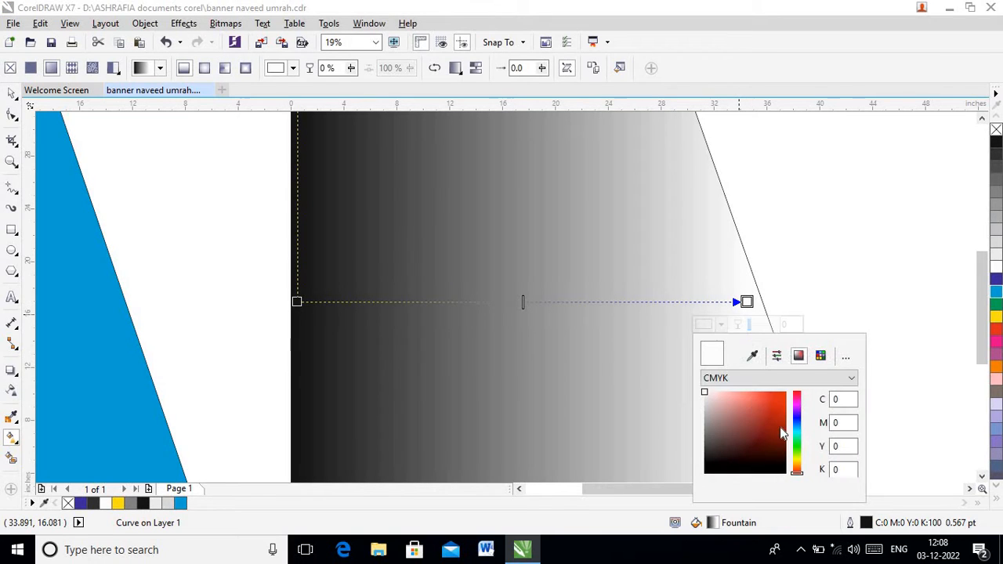
pyautogui.moveTo(801, 463)
pyautogui.mouseDown()
pyautogui.moveTo(785, 452)
pyautogui.moveTo(800, 469)
pyautogui.mouseUp()
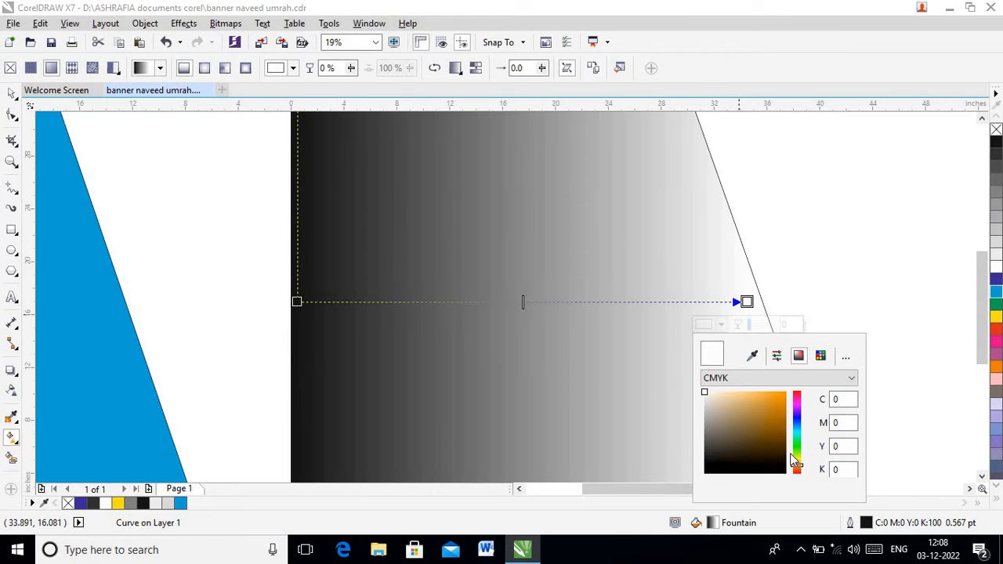
pyautogui.click(777, 428)
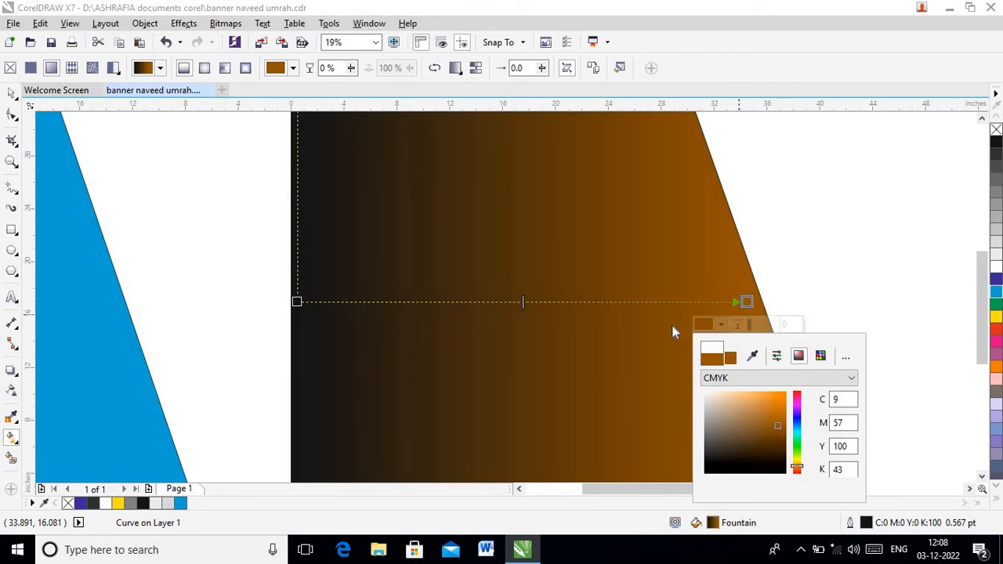
# - Add a color stop at 85% of the gradient and set it to light orange #F5BF78, undoing any stray gradient drag
pyautogui.doubleClick(679, 302)
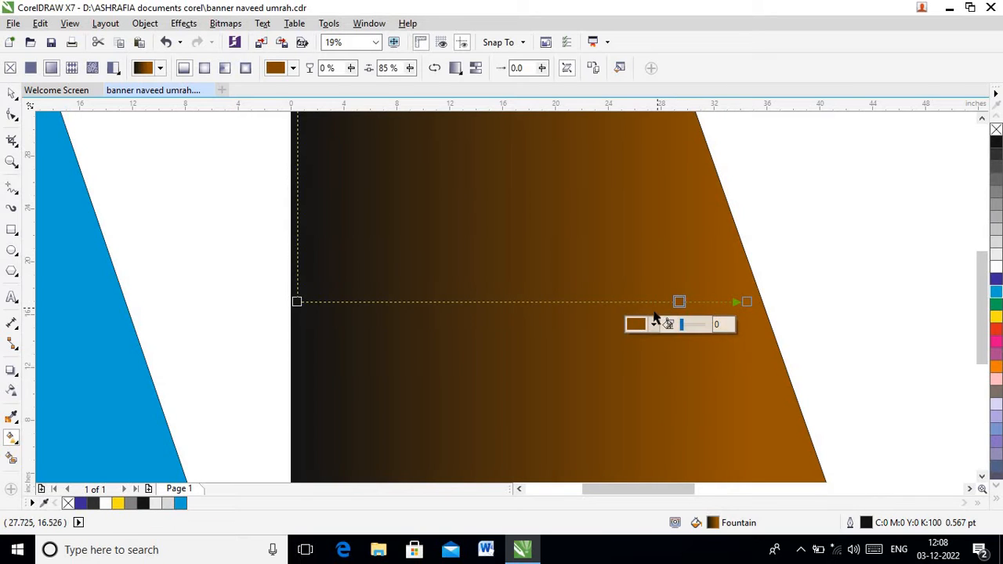
pyautogui.click(654, 325)
pyautogui.click(679, 395)
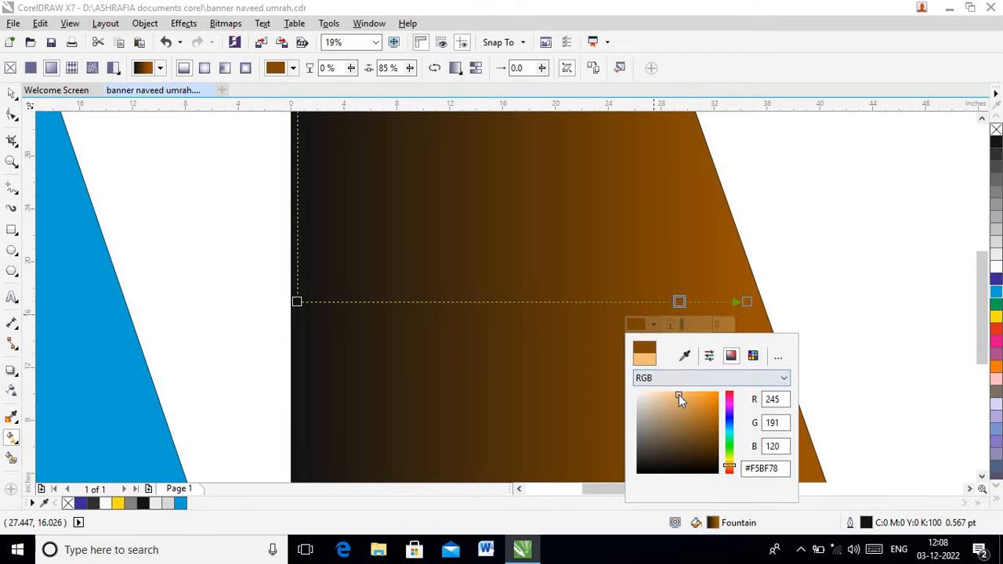
pyautogui.moveTo(652, 314); pyautogui.dragTo(609, 299)
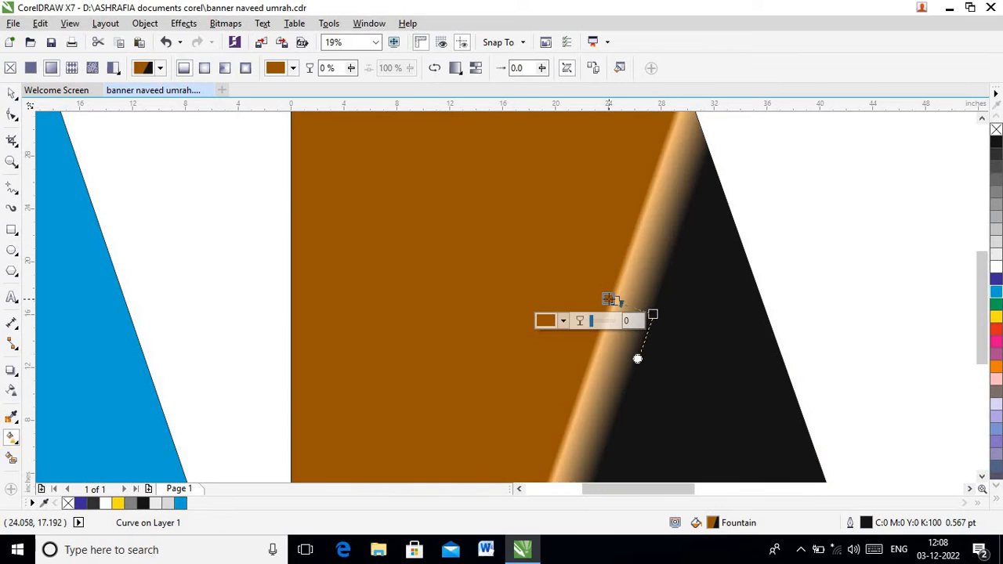
pyautogui.hotkey('ctrl', 'z')
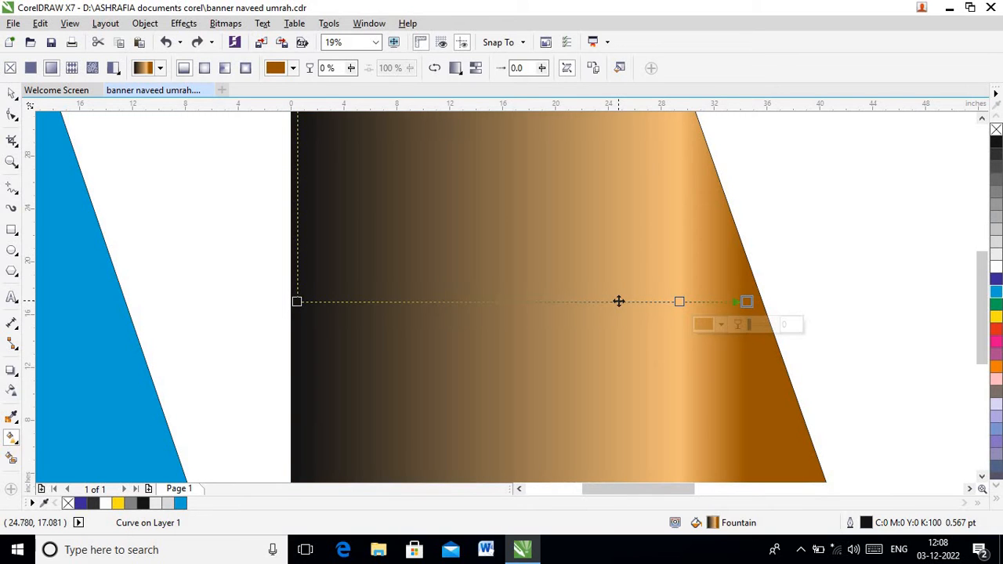
# - Add a color stop at 72% of the gradient and set it to dark brown #784604
pyautogui.doubleClick(620, 302)
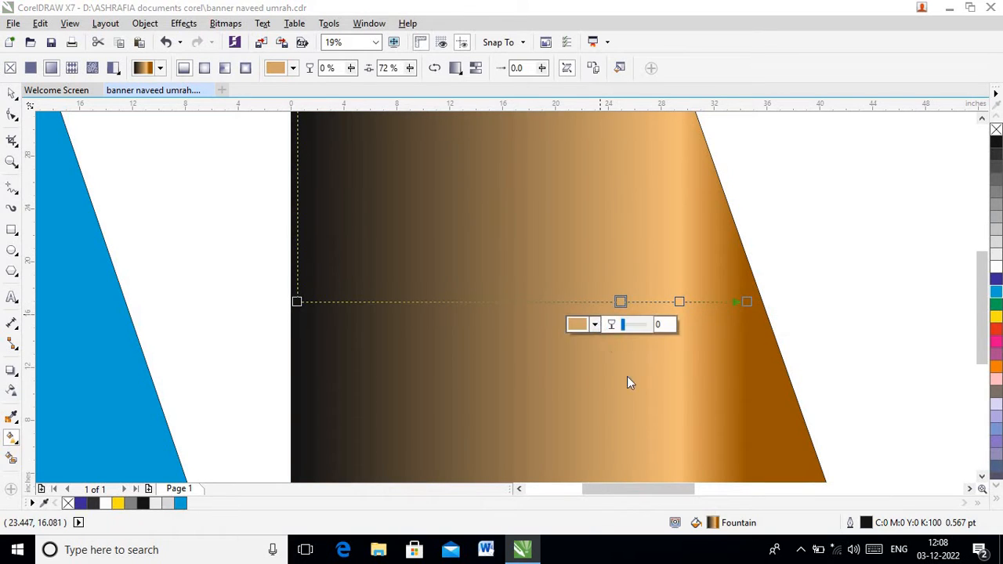
pyautogui.click(578, 324)
pyautogui.moveTo(656, 426); pyautogui.dragTo(657, 434)
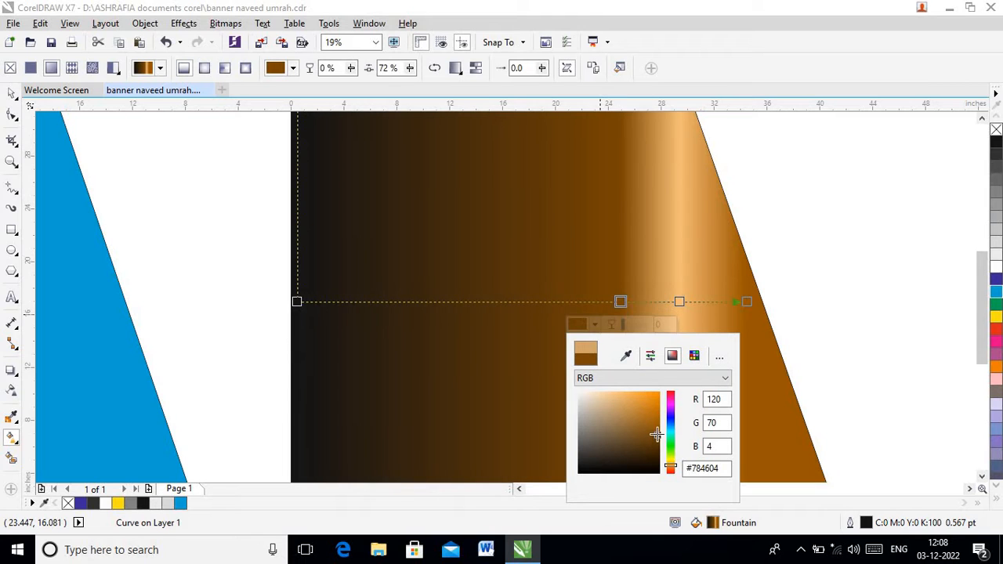
# - Add a color stop at 57% of the gradient and set it to light gold #E0A75C
pyautogui.click(558, 302)
pyautogui.doubleClick(554, 301)
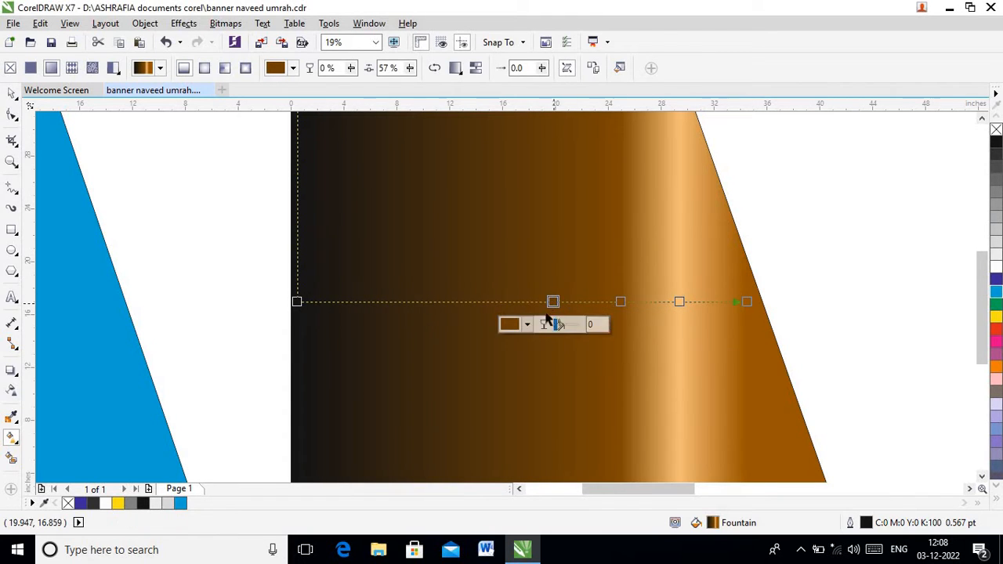
pyautogui.click(528, 324)
pyautogui.click(558, 400)
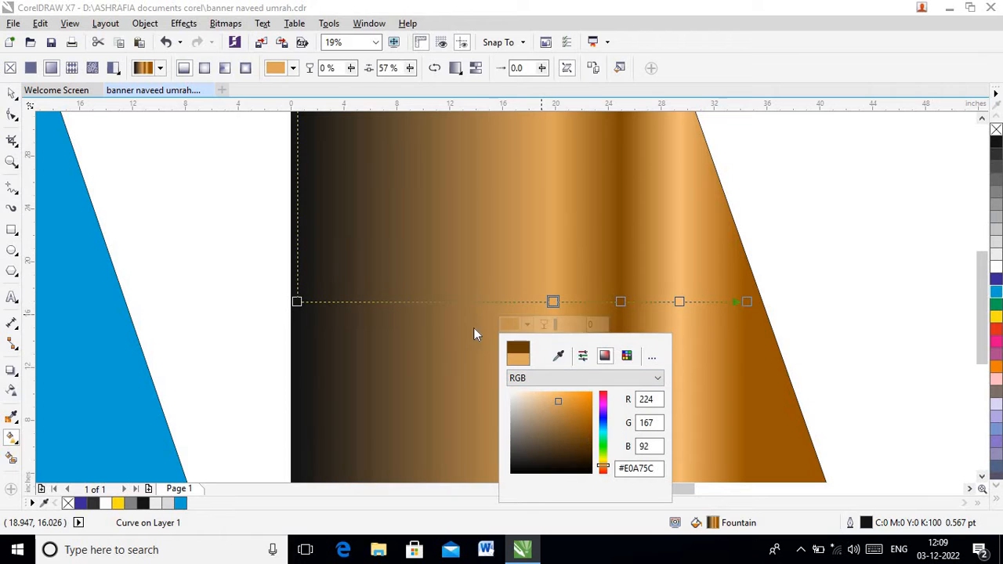
# - Add a color stop at 43% of the gradient and set it to dark brown #7D4905
pyautogui.doubleClick(489, 302)
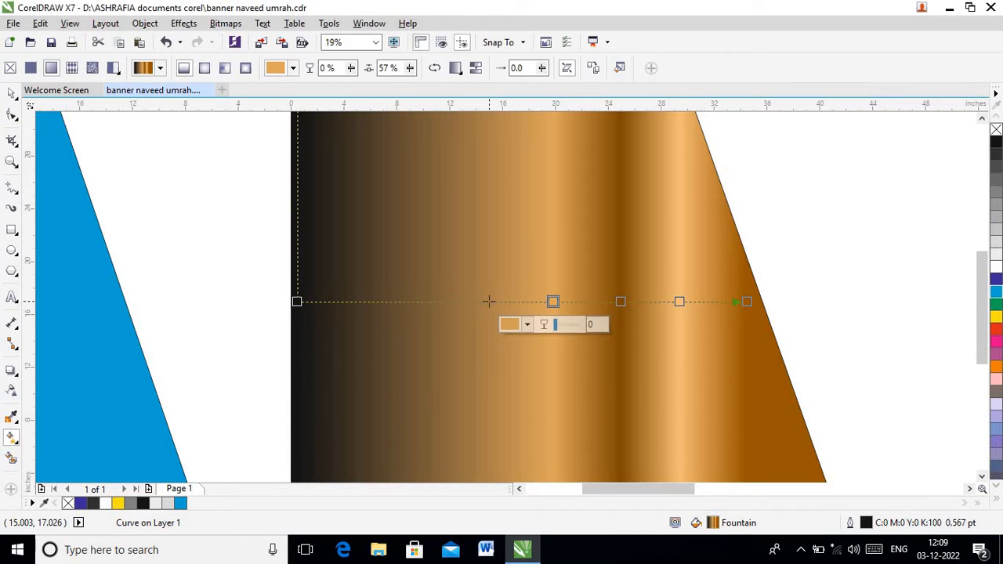
pyautogui.click(464, 325)
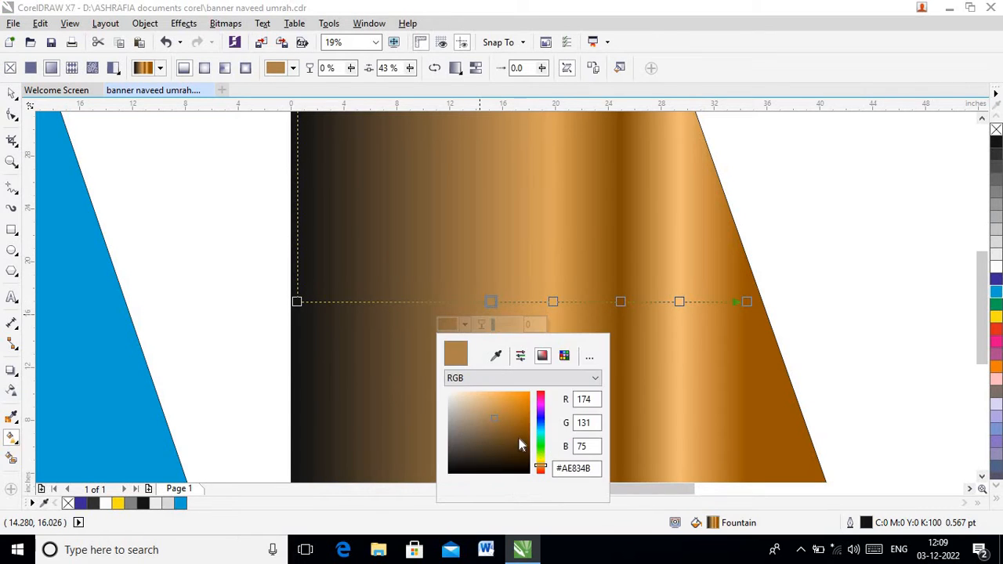
pyautogui.click(523, 431)
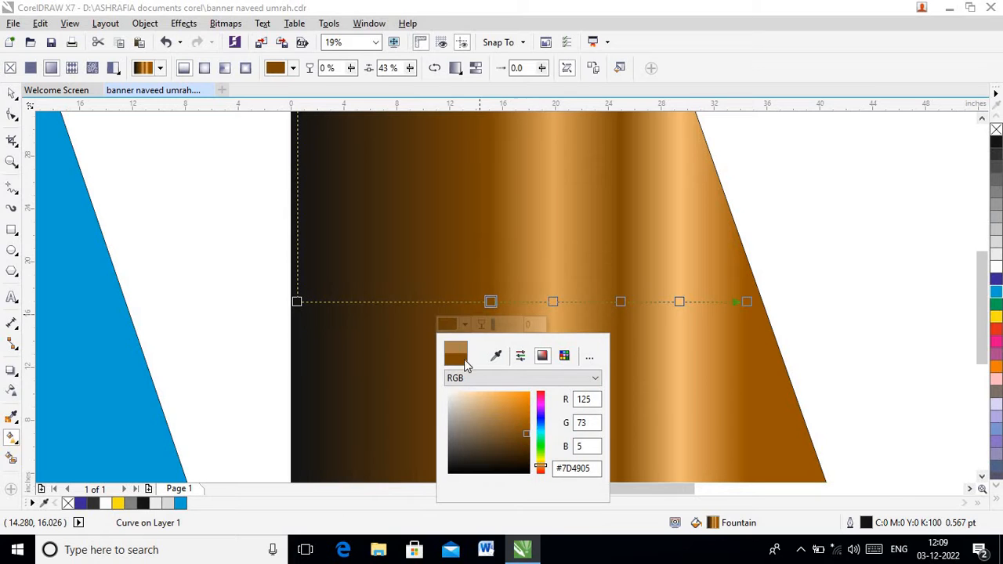
# - Add a color stop at 31% of the gradient and set it to light orange #F5B96A
pyautogui.doubleClick(438, 302)
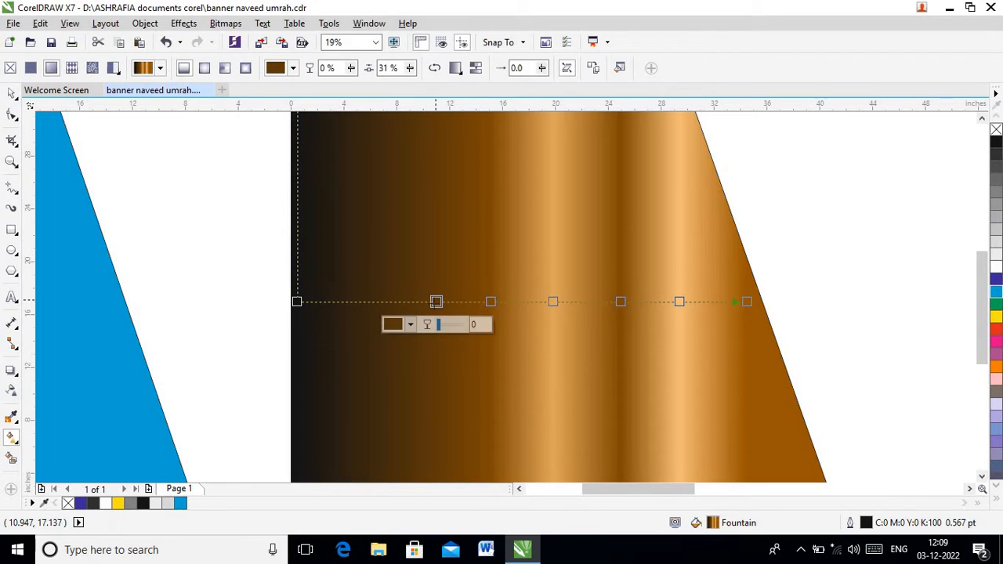
pyautogui.click(413, 325)
pyautogui.click(440, 395)
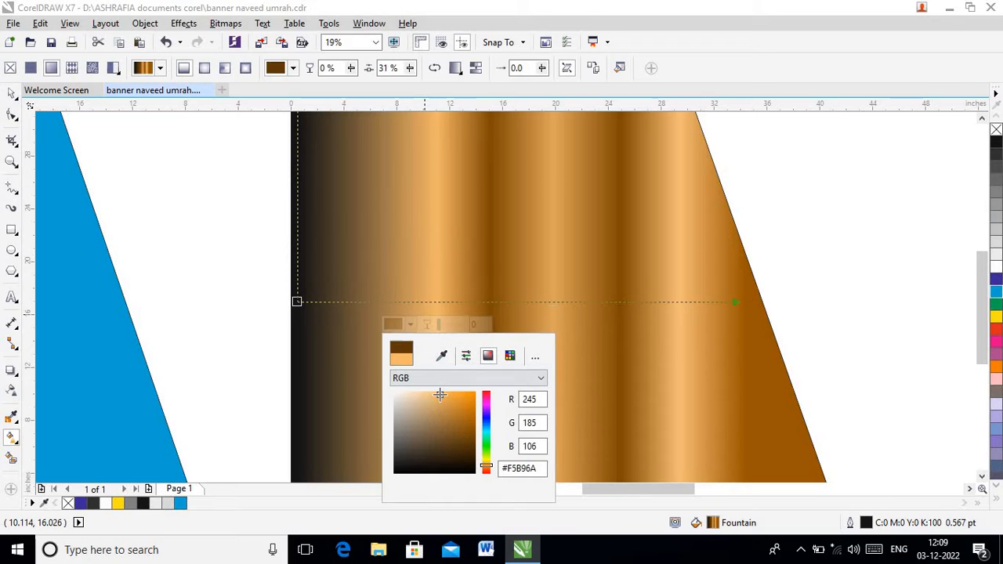
# - Add a color stop at 20% of the gradient and set it to dark brown, after trying orange #F5AC4C
pyautogui.doubleClick(387, 301)
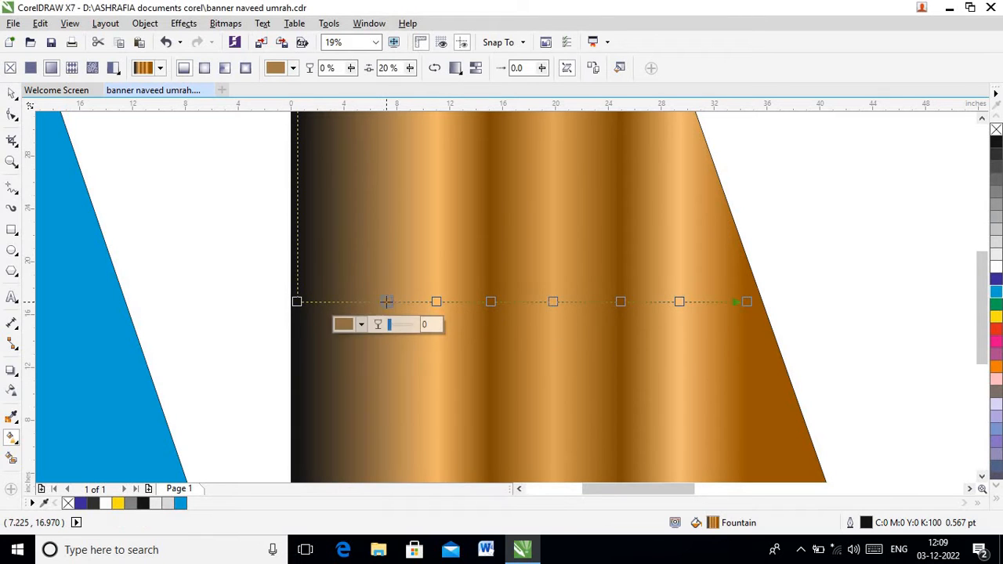
pyautogui.click(362, 324)
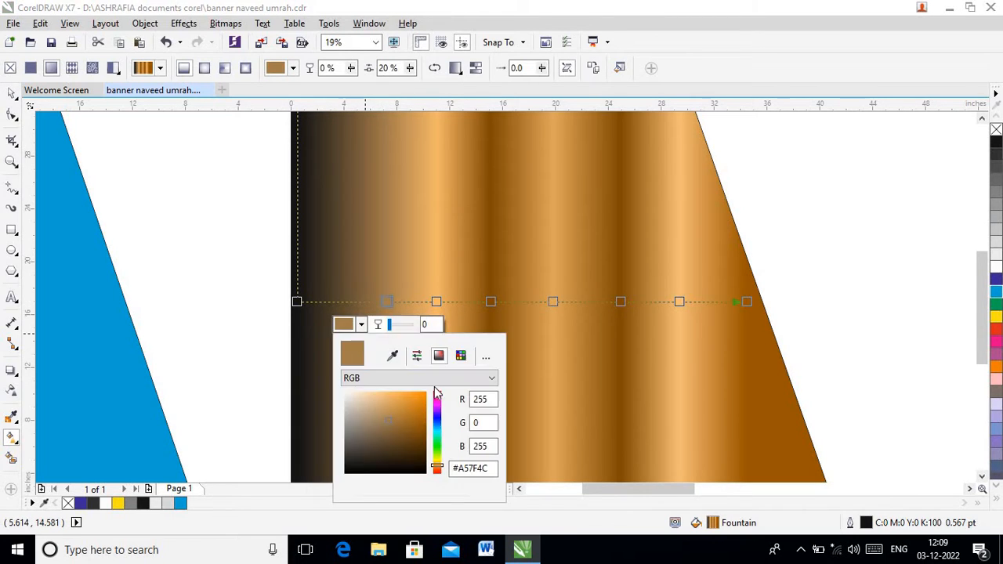
pyautogui.moveTo(421, 414); pyautogui.dragTo(420, 442)
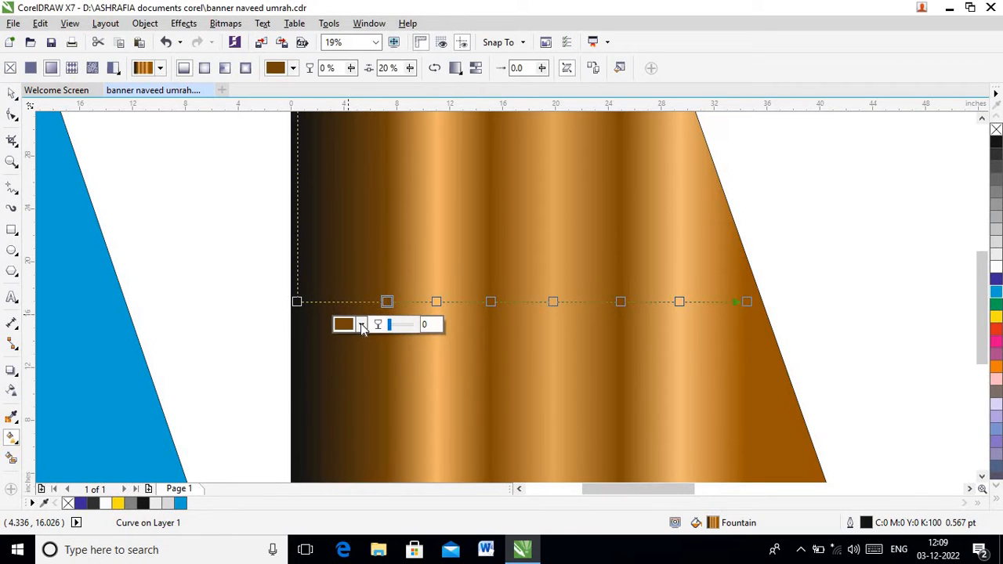
pyautogui.click(361, 325)
pyautogui.click(400, 397)
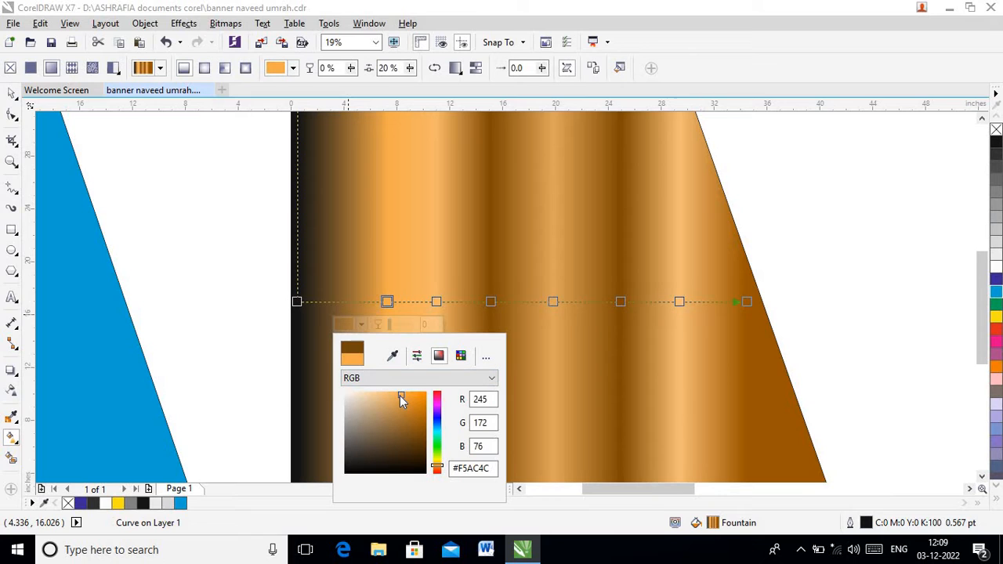
pyautogui.moveTo(399, 396); pyautogui.dragTo(421, 440)
pyautogui.click(273, 359)
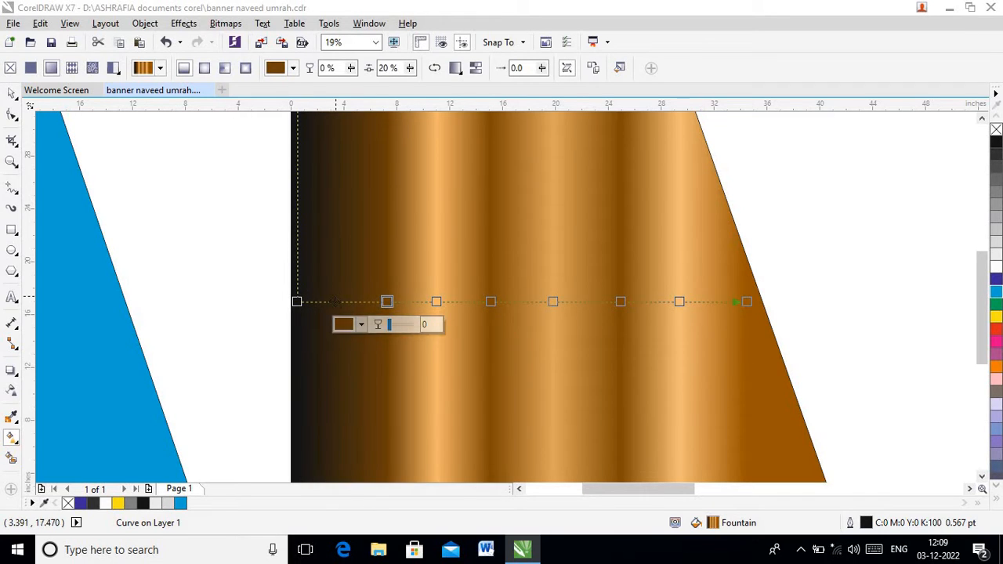
# - Add a color stop at 8% of the gradient and set it to orange #F0A843
pyautogui.doubleClick(332, 302)
pyautogui.click(307, 324)
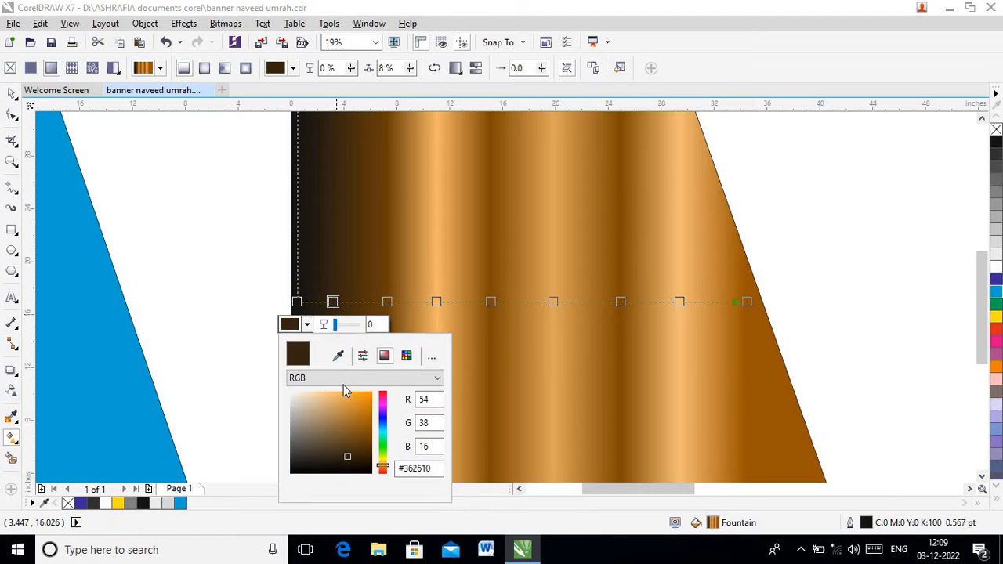
pyautogui.moveTo(347, 396); pyautogui.dragTo(348, 397)
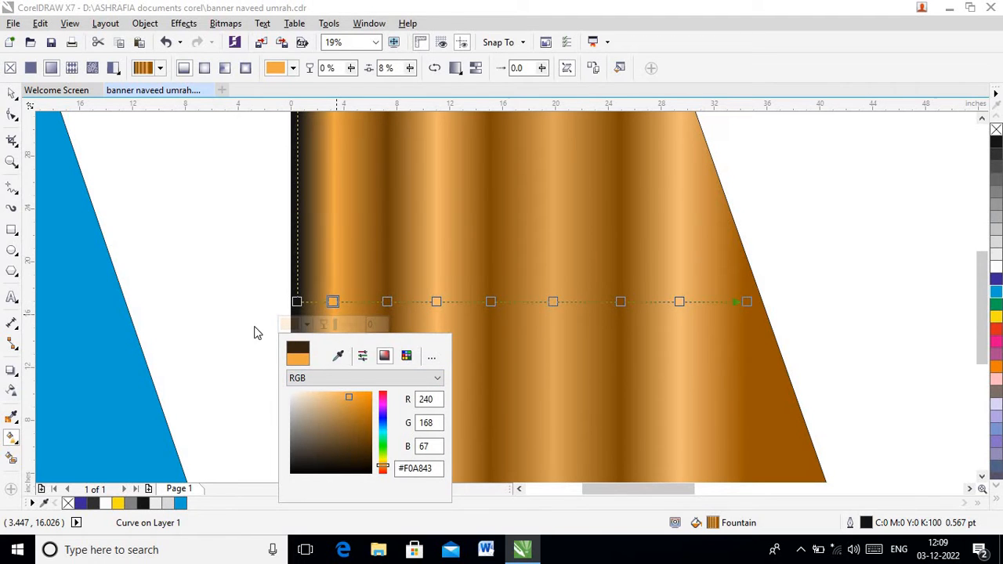
pyautogui.click(209, 268)
# - Try running the gradient vertically across the shape's upper part with the 8% orange stop moved to 1%, and undo it
pyautogui.scroll(-2, 216, 264)
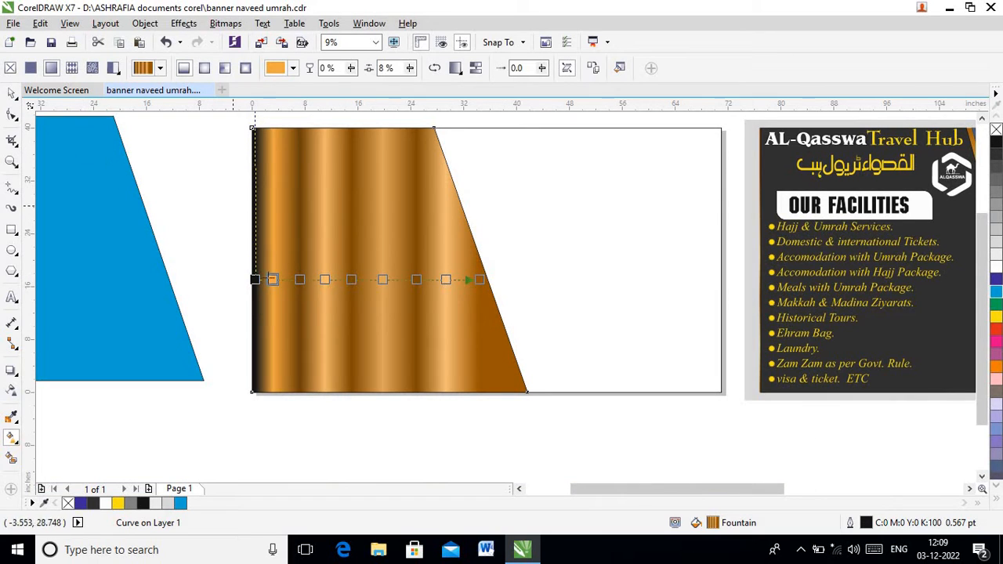
pyautogui.moveTo(256, 280); pyautogui.dragTo(329, 138)
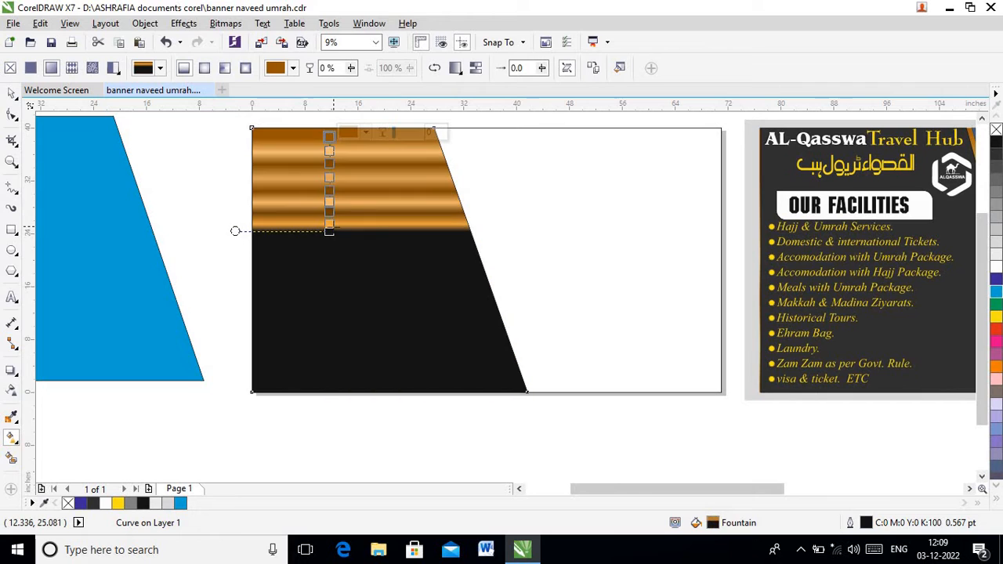
pyautogui.click(330, 230)
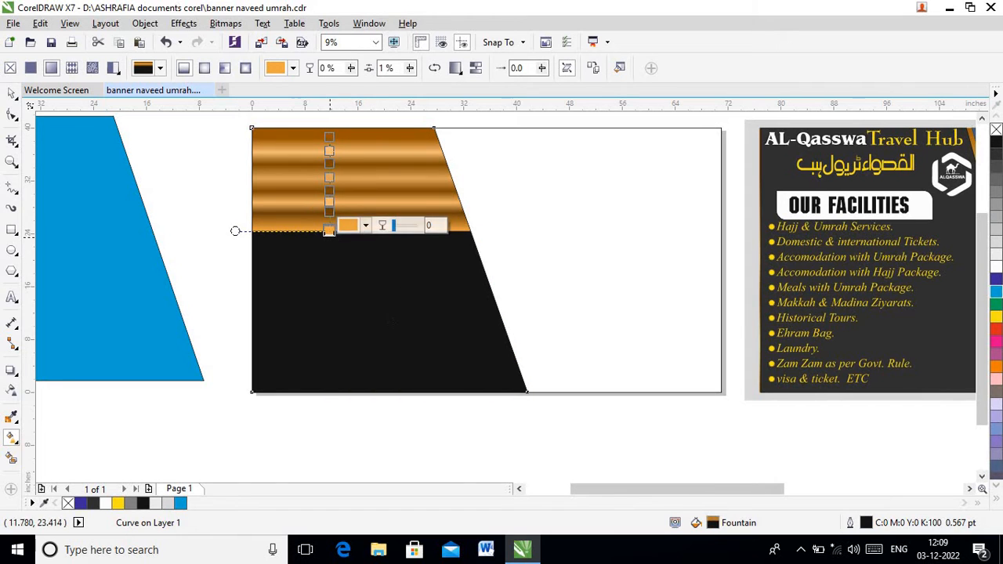
pyautogui.moveTo(329, 234); pyautogui.dragTo(327, 260)
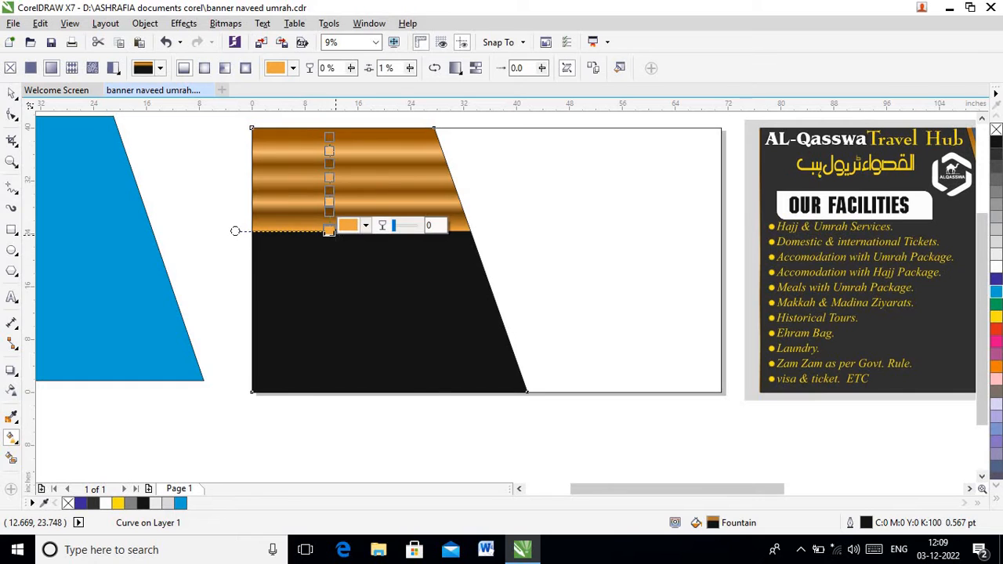
pyautogui.click(330, 246)
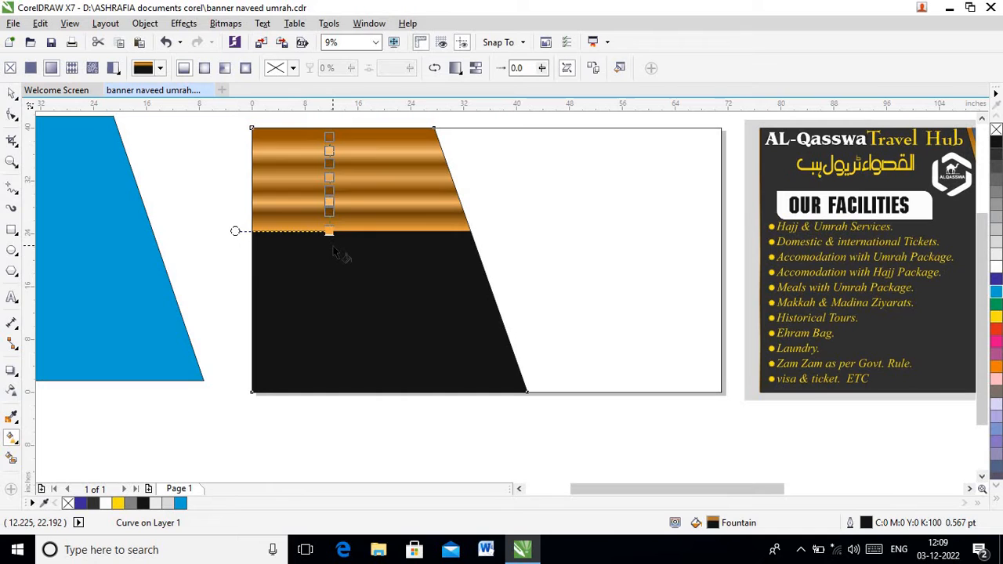
pyautogui.hotkey('ctrl', 'z')
# - Tilt the gradient diagonally, running from near the shape's upper-left corner down to the middle of its slanted edge
pyautogui.moveTo(332, 240); pyautogui.dragTo(478, 278)
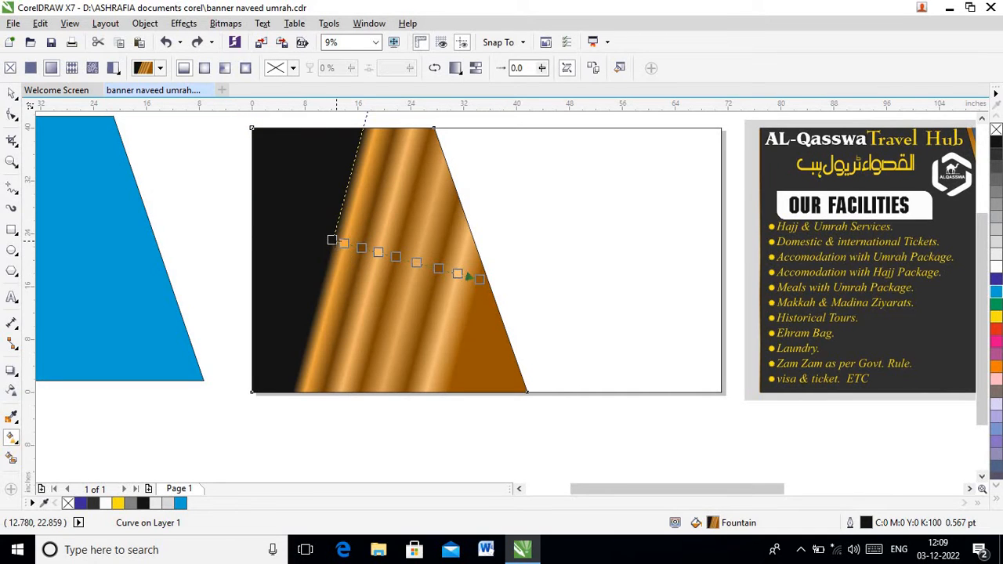
pyautogui.moveTo(333, 239); pyautogui.dragTo(262, 182)
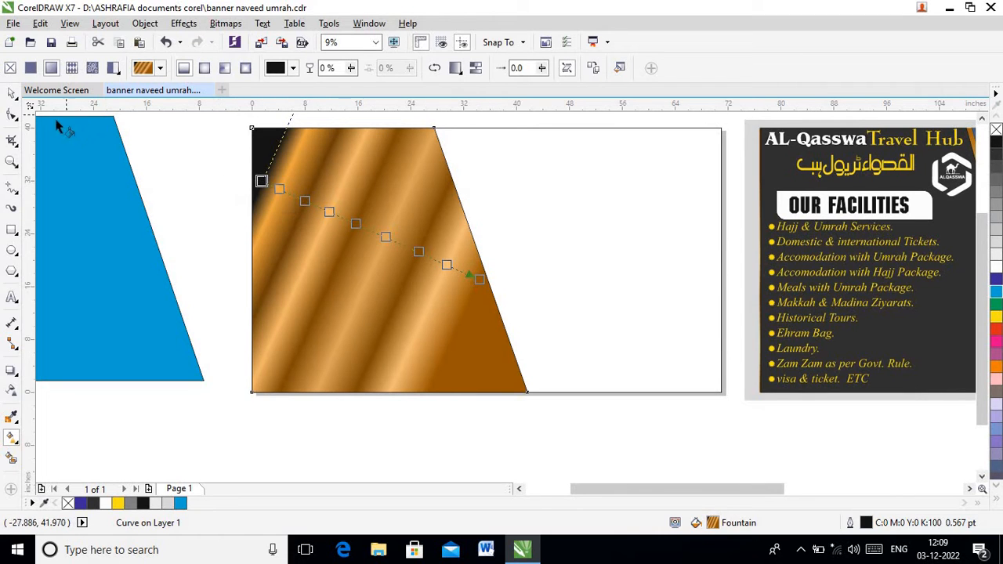
# - Align the blue panel and the gold gradient shape to each other's horizontal and vertical centers
pyautogui.click(11, 93)
pyautogui.click(86, 185)
pyautogui.moveTo(86, 185); pyautogui.dragTo(115, 194)
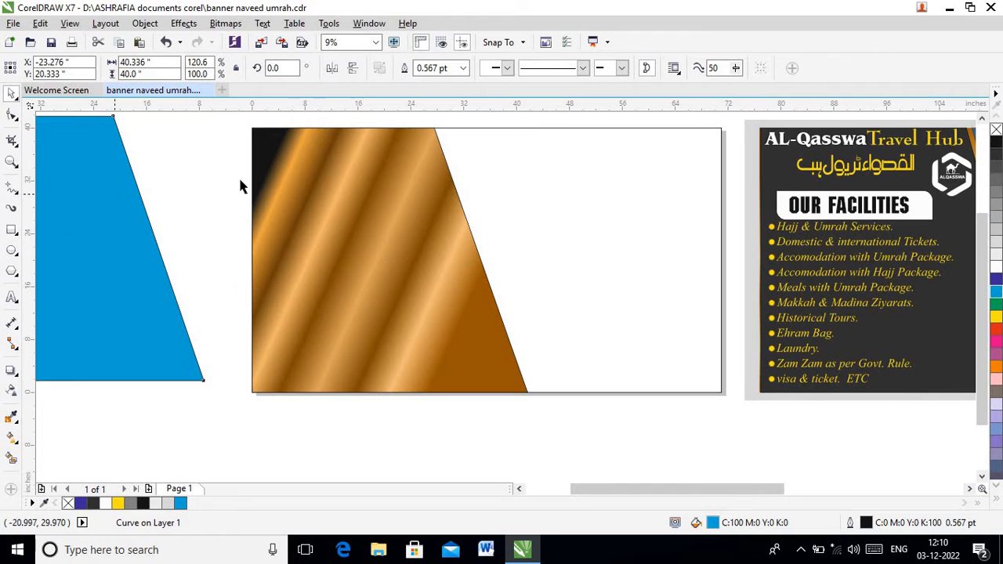
pyautogui.keyDown('shift'); pyautogui.click(271, 184); pyautogui.keyUp('shift')
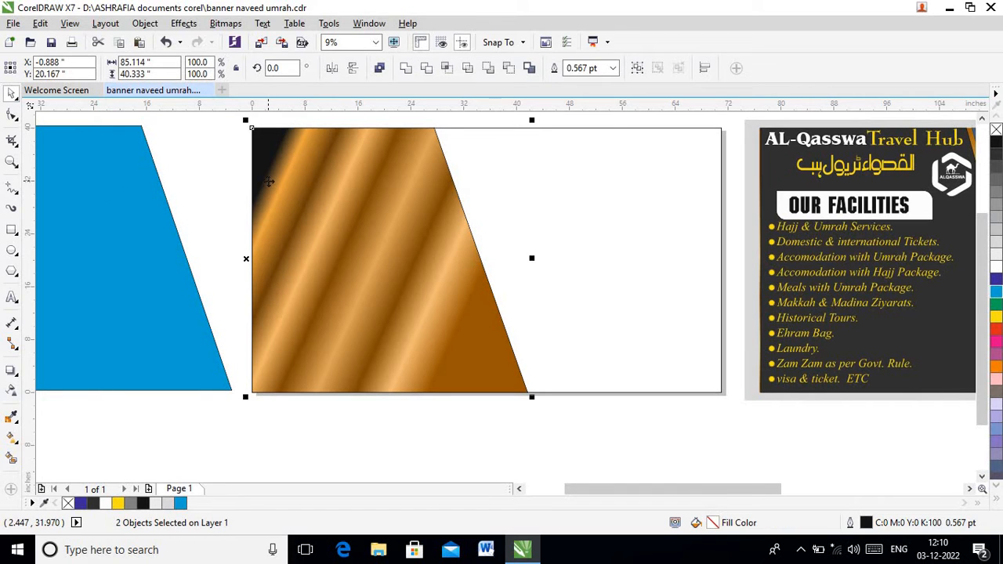
pyautogui.press('c')
pyautogui.press('e')
pyautogui.click(127, 181)
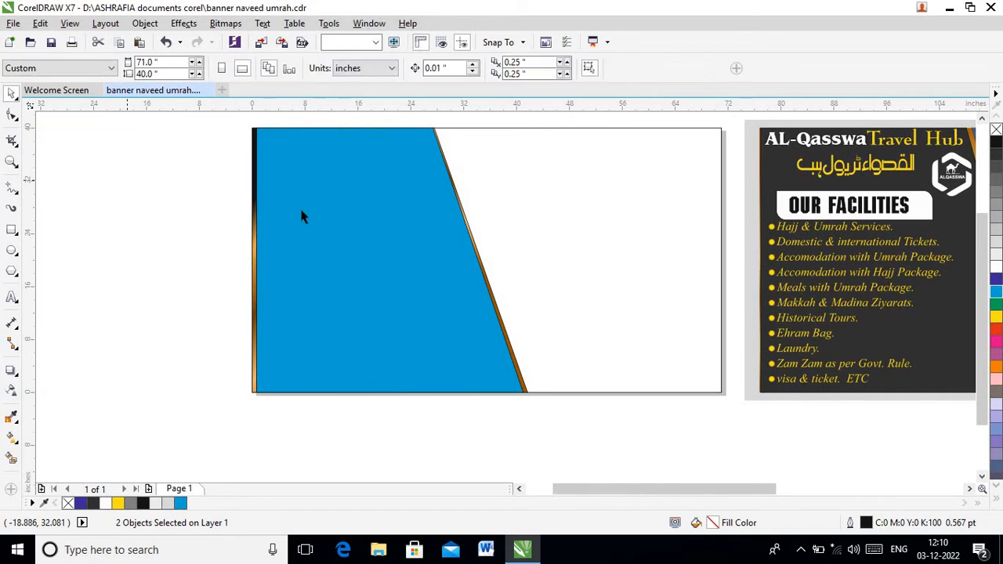
# - Nudge the blue panel left to X 20.235", flush with the page edge, leaving a gold strip along the slant
pyautogui.click(300, 209)
pyautogui.click(296, 207)
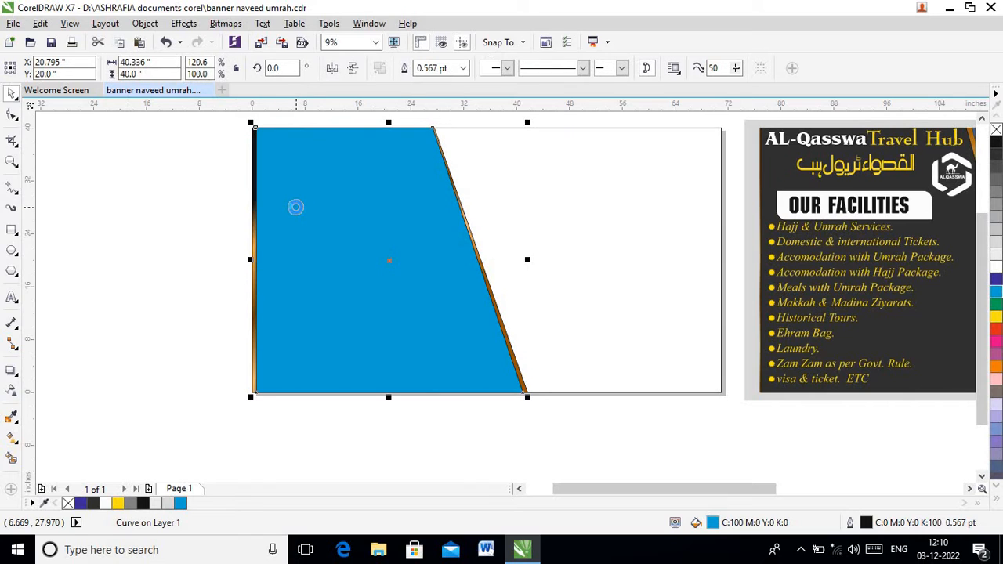
pyautogui.press('Left')
pyautogui.press('Left')
pyautogui.press('Left')
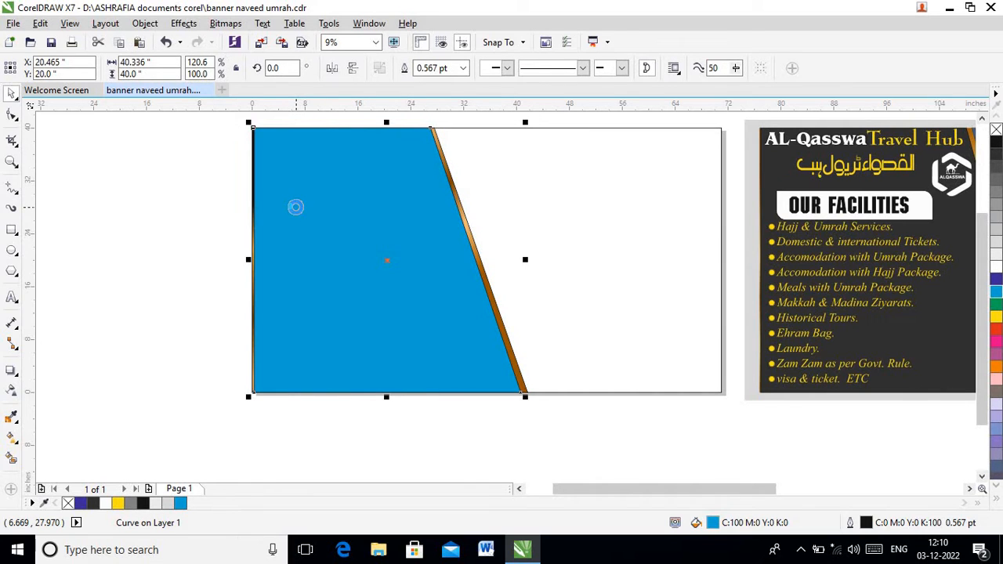
pyautogui.press('Left')
pyautogui.press('Left')
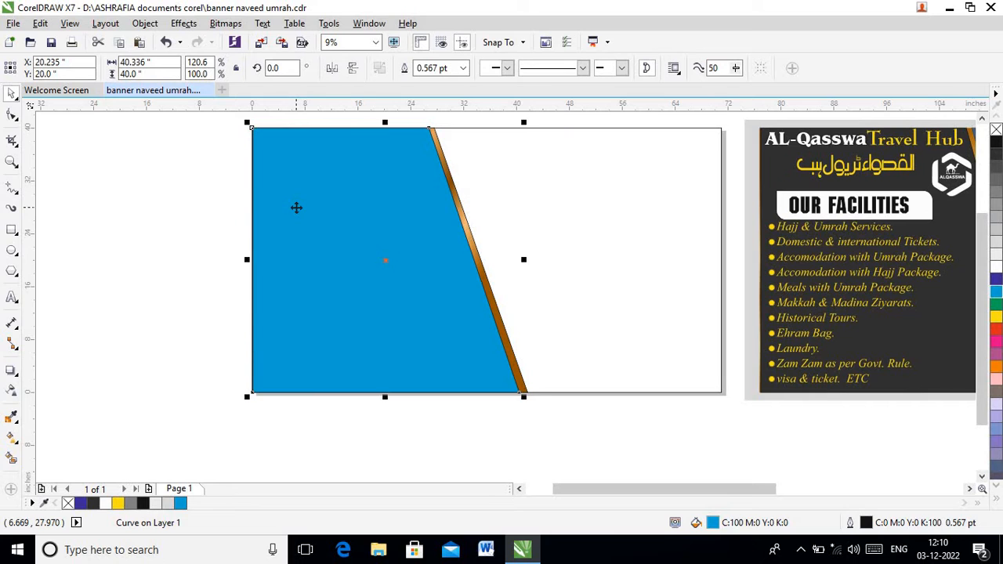
# - Remove the outline from both the blue panel and the gold gradient shape
pyautogui.moveTo(228, 115); pyautogui.dragTo(589, 451)
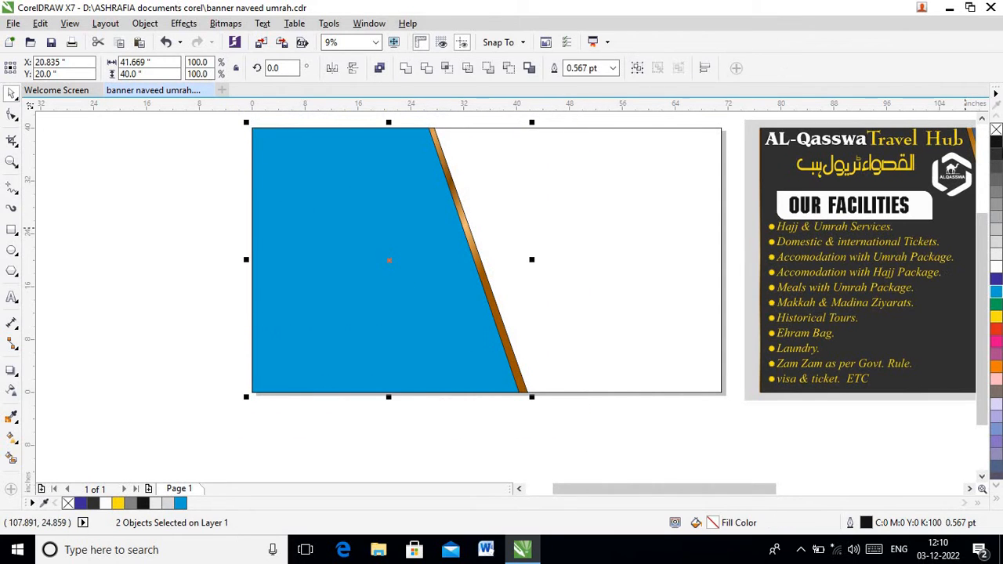
pyautogui.rightClick(997, 132)
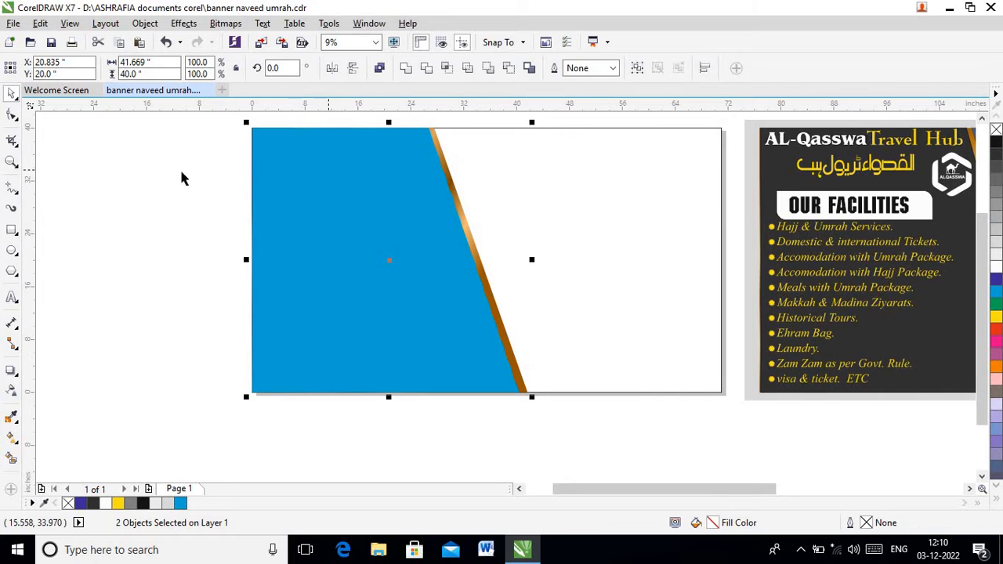
pyautogui.click(148, 185)
pyautogui.scroll(-2, 412, 231)
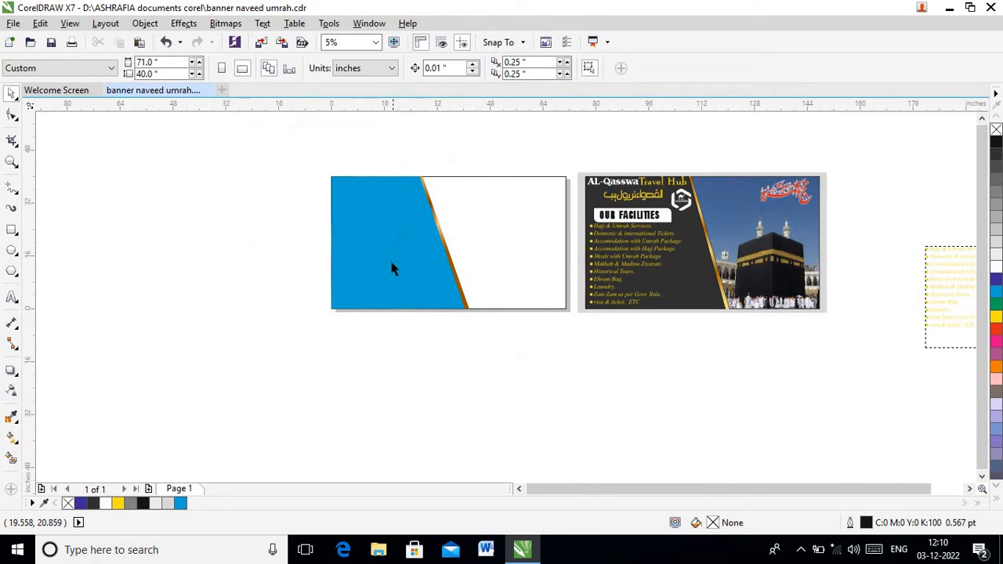
# - Switch to the desktop and preview the image "images (3) (15)" in Photos, closing it after viewing
pyautogui.click(950, 7)
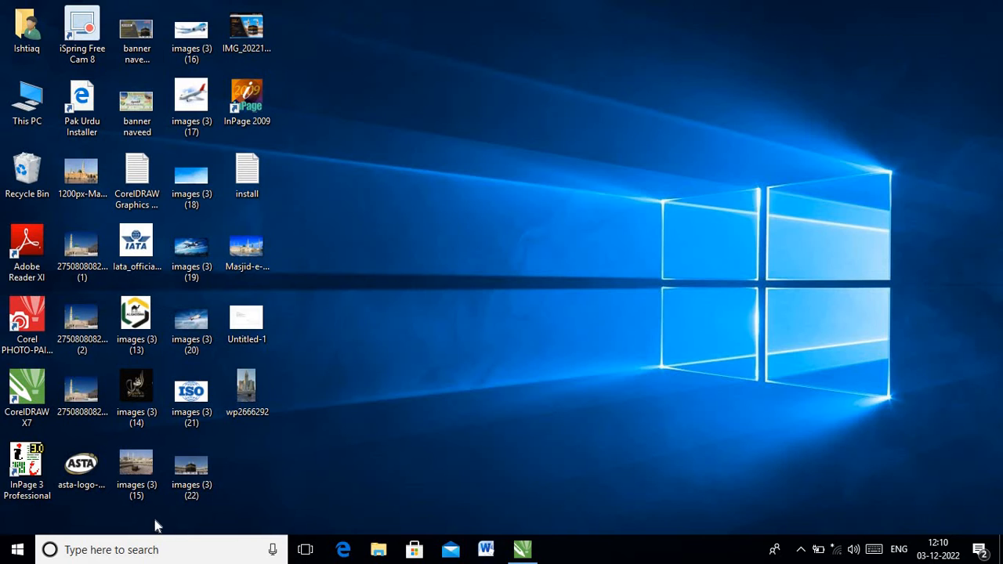
pyautogui.doubleClick(131, 472)
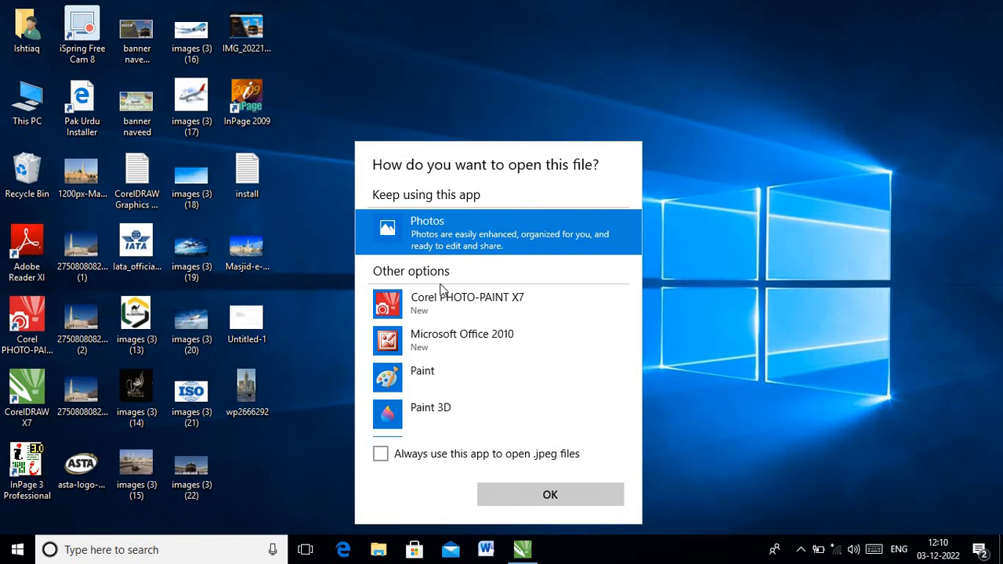
pyautogui.click(537, 497)
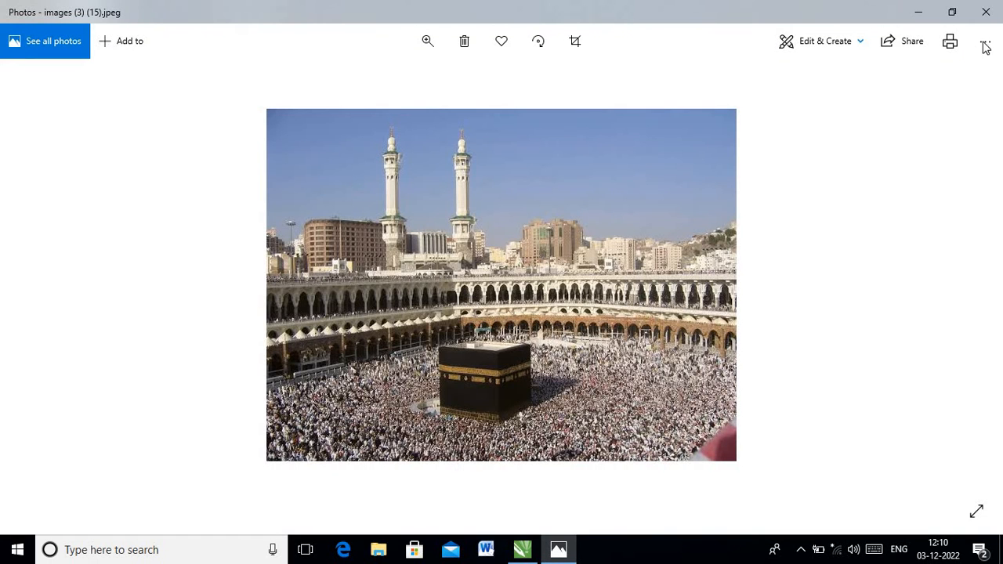
pyautogui.click(986, 12)
# - Copy the desktop image "images (3) (15)" and paste it into the banner document in CorelDRAW
pyautogui.click(155, 458)
pyautogui.rightClick(155, 459)
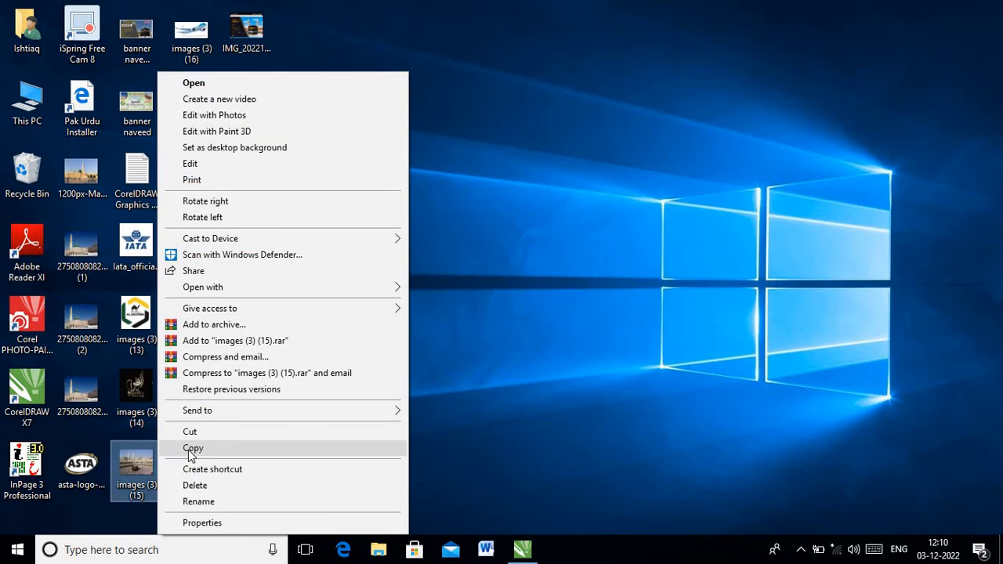
pyautogui.click(189, 451)
pyautogui.click(522, 550)
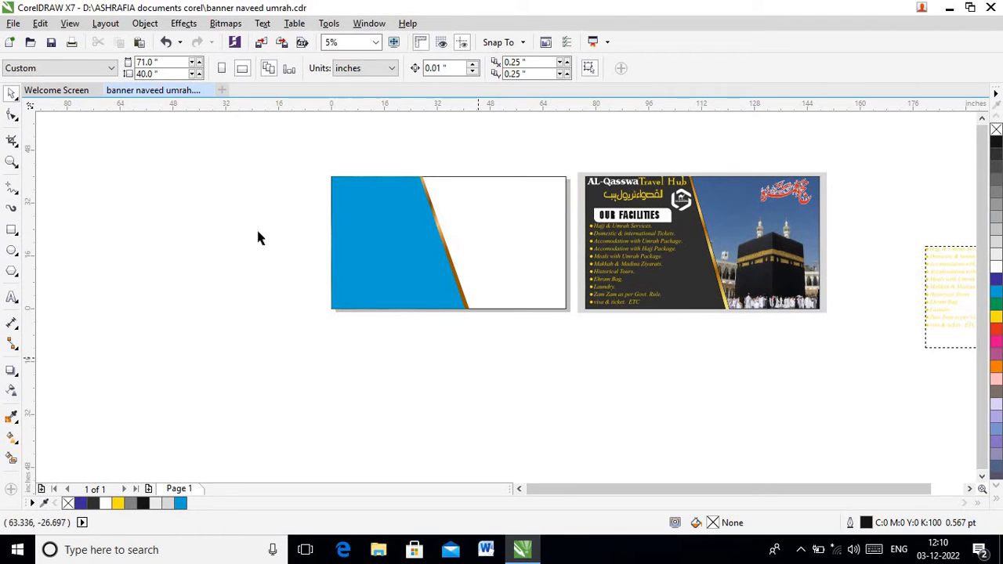
pyautogui.click(318, 349)
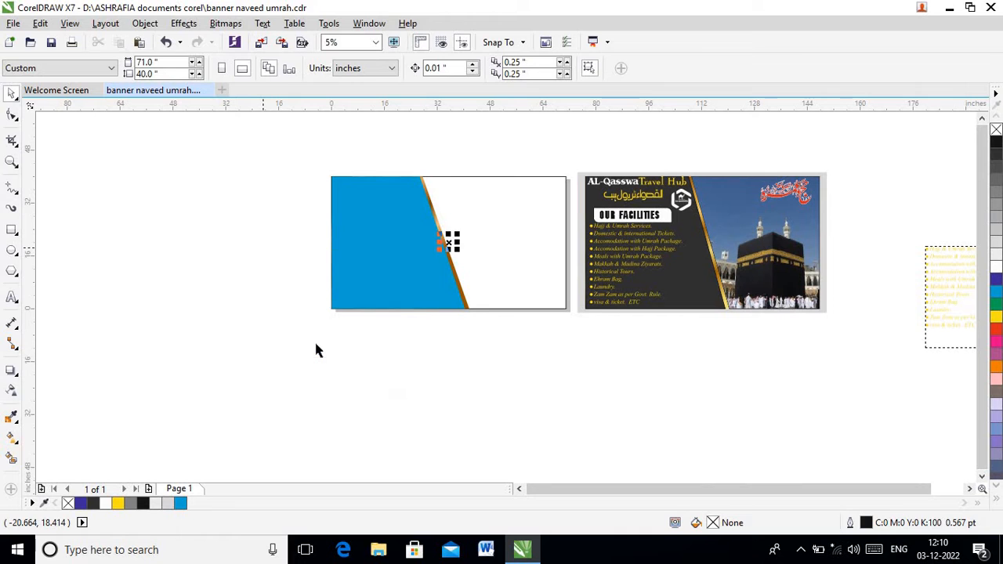
pyautogui.scroll(2, 448, 246)
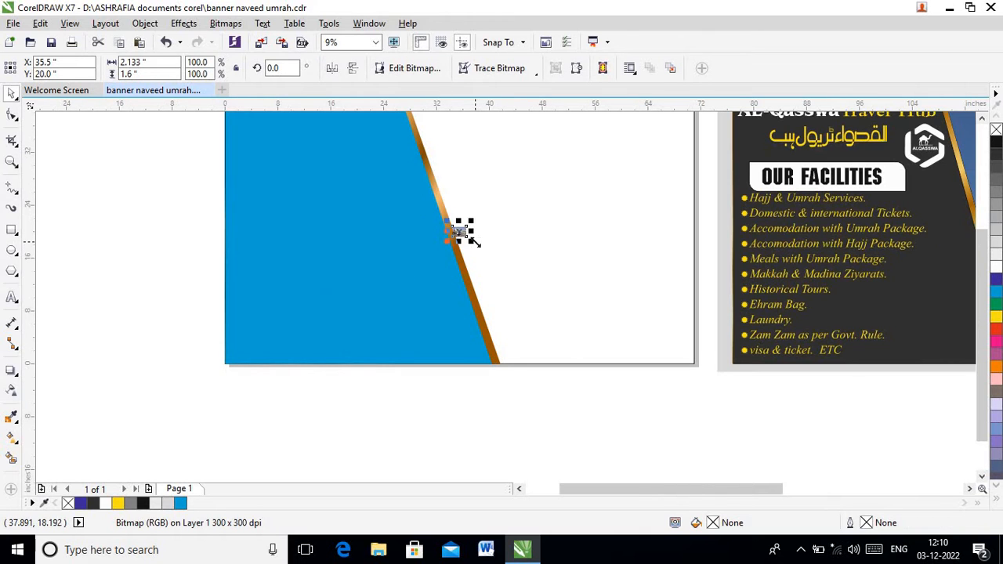
# - Enlarge the pasted Kaaba photo to about 56.3 × 42.3 inches and move it to the empty area left of the page
pyautogui.moveTo(475, 243); pyautogui.dragTo(653, 421)
pyautogui.scroll(-2, 525, 308)
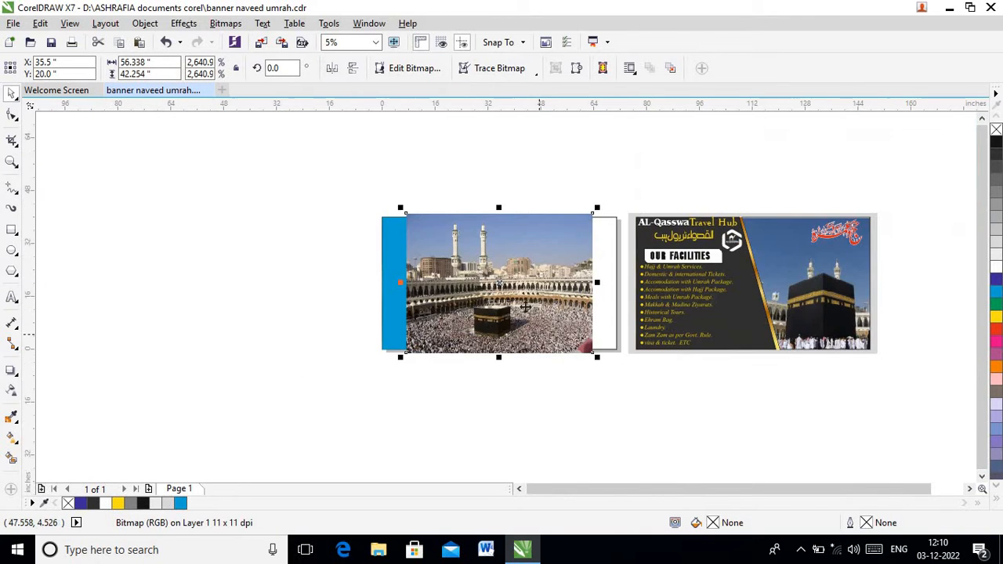
pyautogui.moveTo(525, 291); pyautogui.dragTo(248, 253)
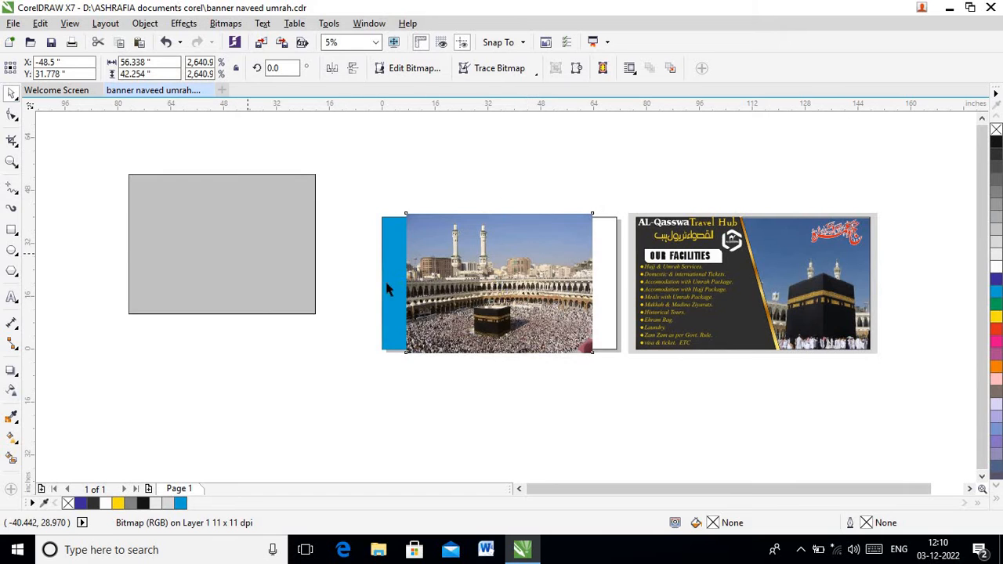
# - Stretch the blue panel and its gold edge together to about 50.7 inches wide
pyautogui.moveTo(366, 202); pyautogui.dragTo(544, 387)
pyautogui.moveTo(526, 282); pyautogui.dragTo(554, 287)
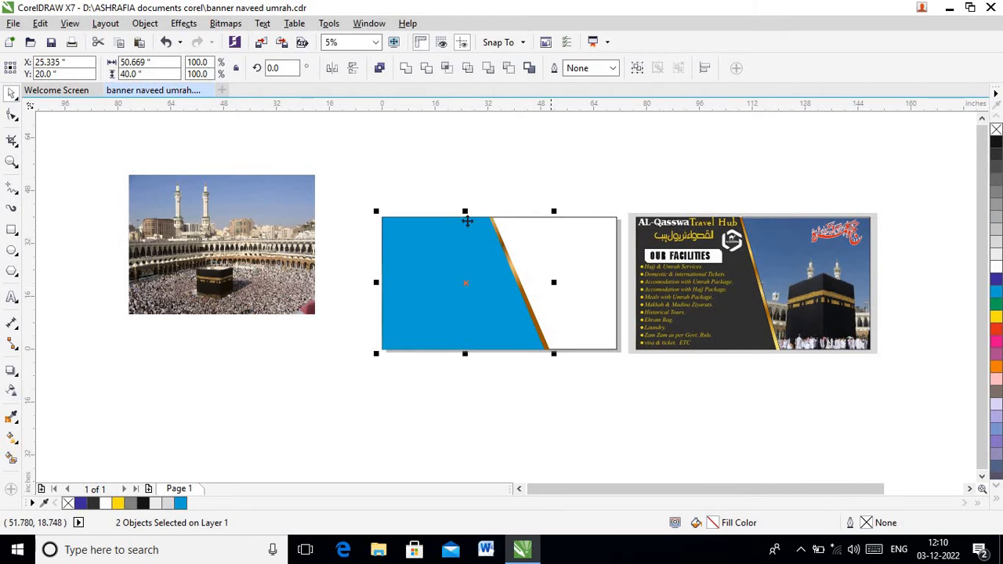
# - PowerClip the Kaaba photo inside the banner's page-sized rectangle
pyautogui.click(288, 206)
pyautogui.rightClick(288, 205)
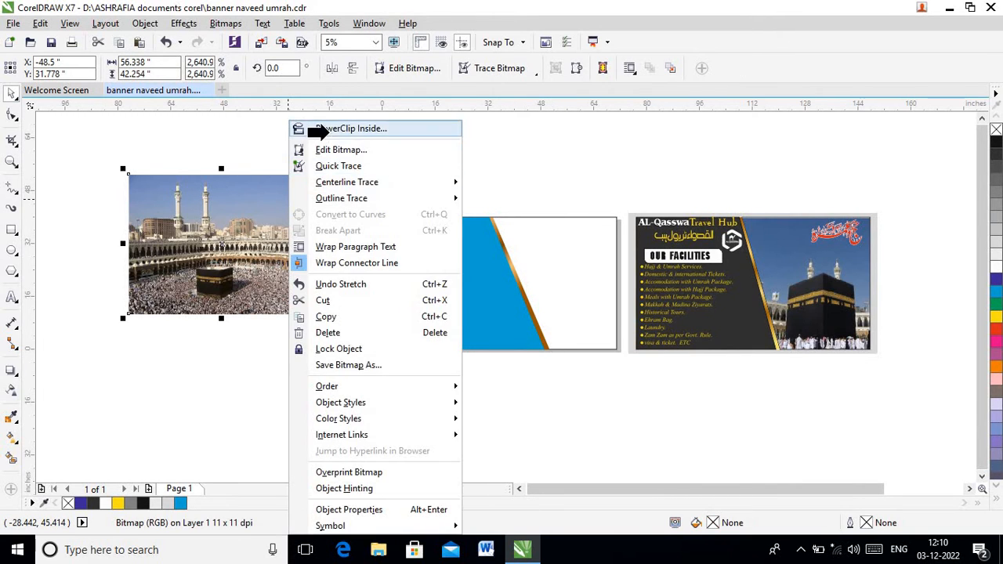
pyautogui.click(311, 129)
pyautogui.click(569, 236)
# - Edit the PowerClip contents, shift the photo right to fill the area beyond the gold strip, and finish editing
pyautogui.doubleClick(541, 231)
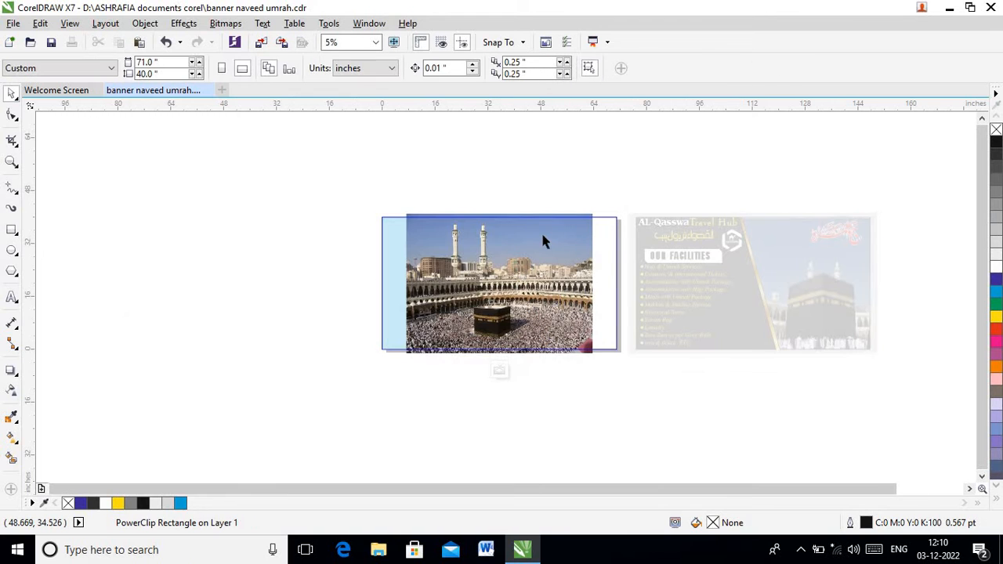
pyautogui.moveTo(522, 251); pyautogui.dragTo(555, 256)
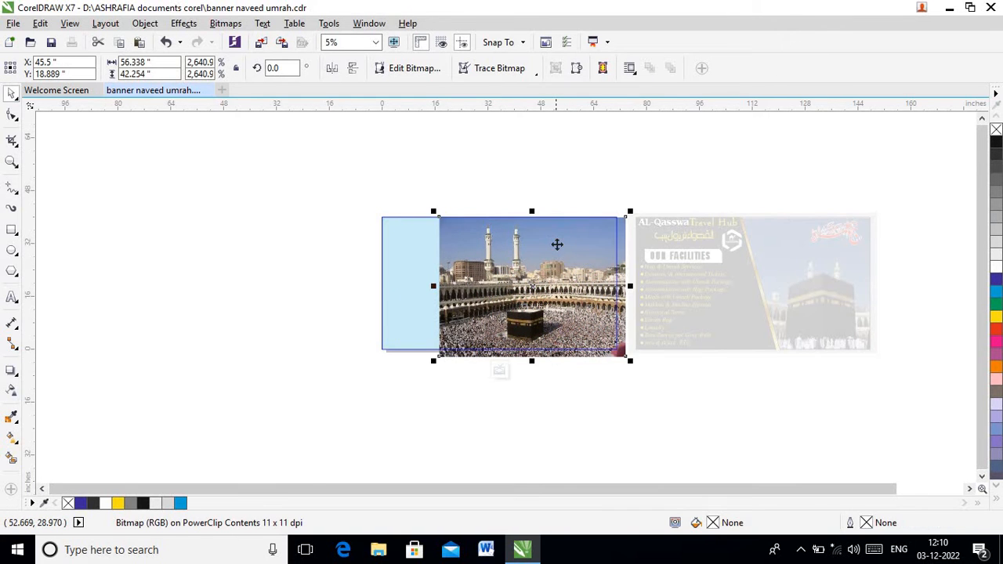
pyautogui.scroll(2, 556, 244)
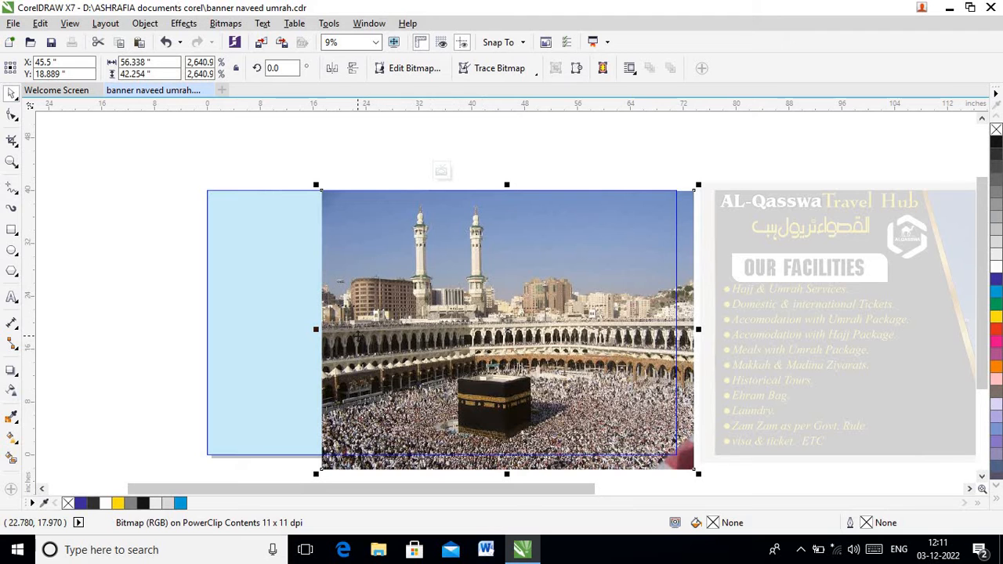
pyautogui.moveTo(390, 333); pyautogui.dragTo(479, 332)
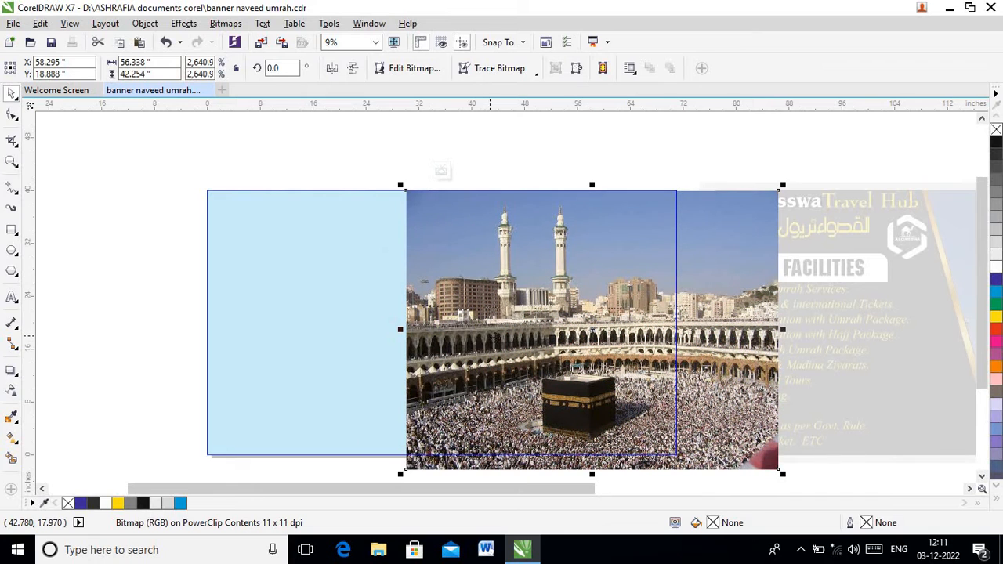
pyautogui.moveTo(518, 289); pyautogui.dragTo(527, 289)
pyautogui.keyDown('ctrl'); pyautogui.click(527, 180); pyautogui.keyUp('ctrl')
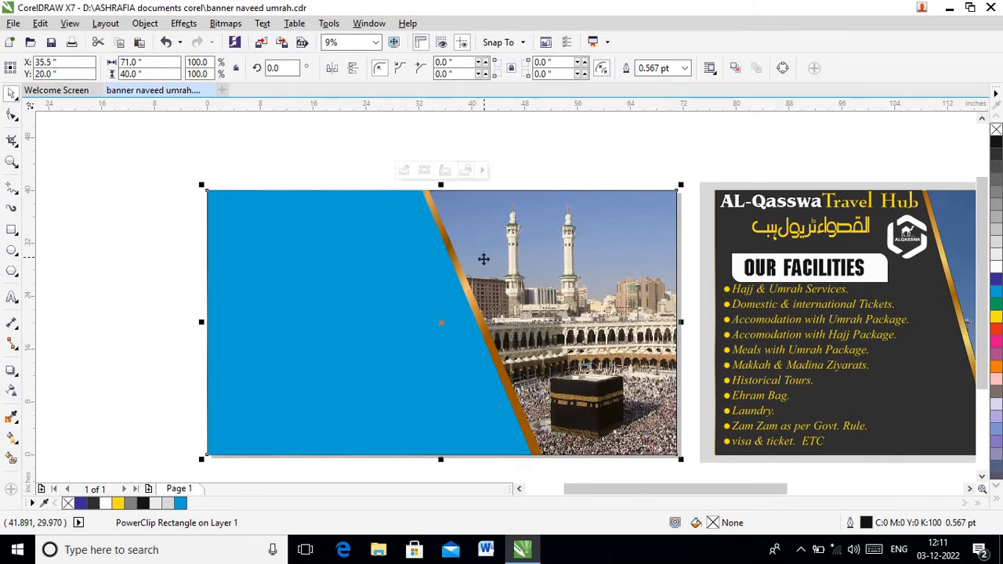
# - Fill the slanted blue panel with black
pyautogui.scroll(-2, 483, 263)
pyautogui.click(394, 318)
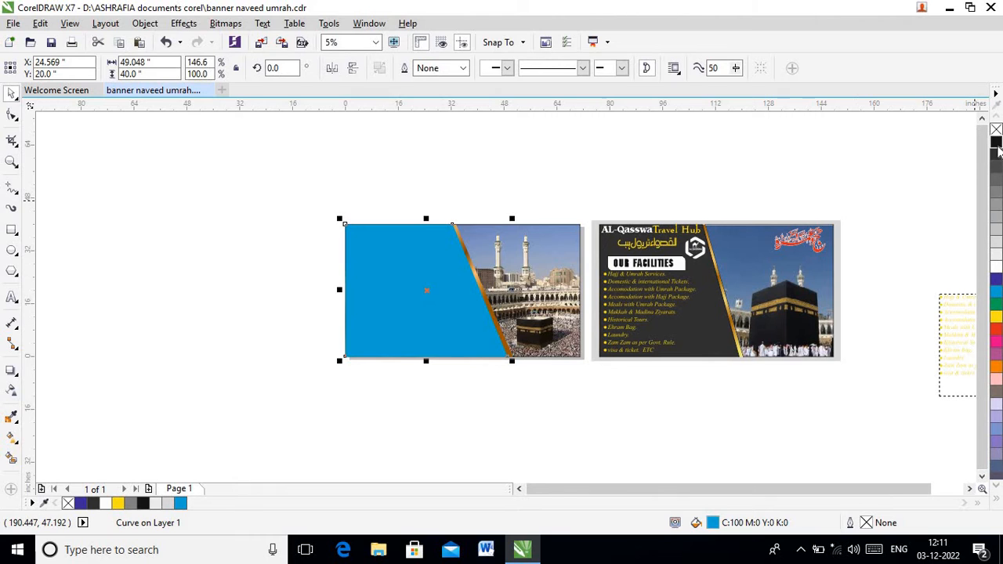
pyautogui.click(996, 143)
pyautogui.click(476, 388)
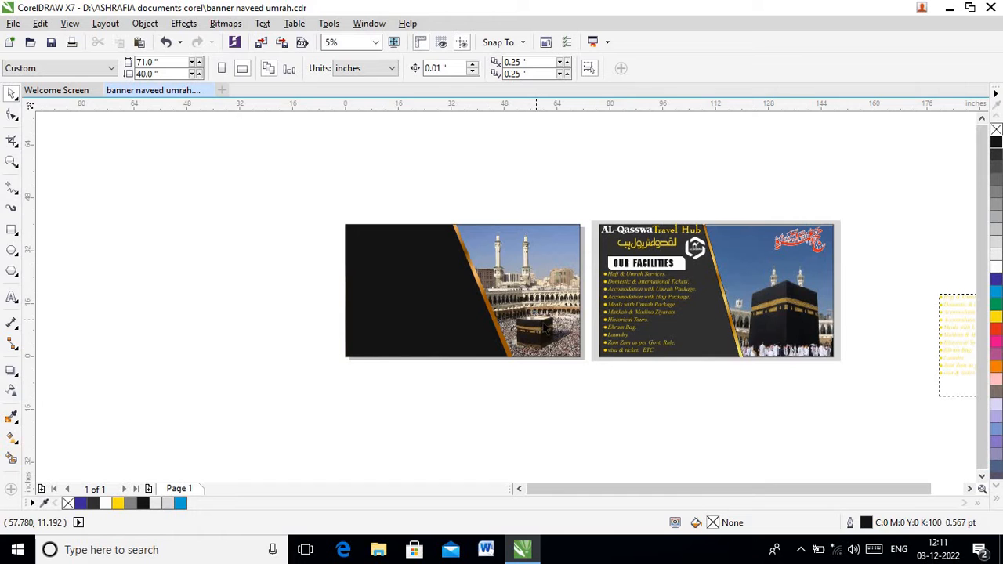
# - Copy the red calligraphy from the reference design to the photo's upper right corner, scaled to about 12.7 × 6.3 inches
pyautogui.click(795, 245)
pyautogui.scroll(2, 795, 244)
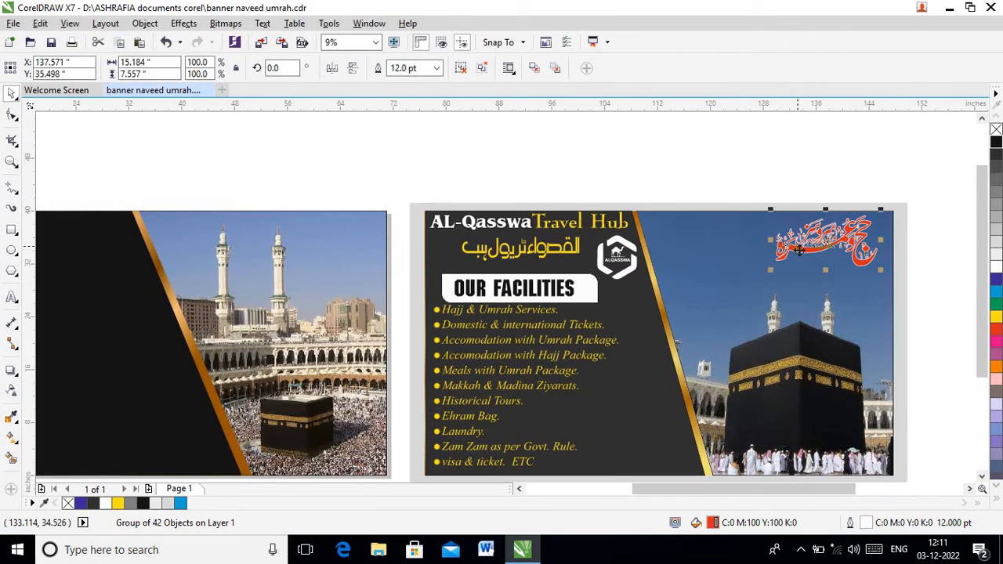
pyautogui.moveTo(815, 249); pyautogui.dragTo(326, 246)
pyautogui.scroll(2, 337, 249)
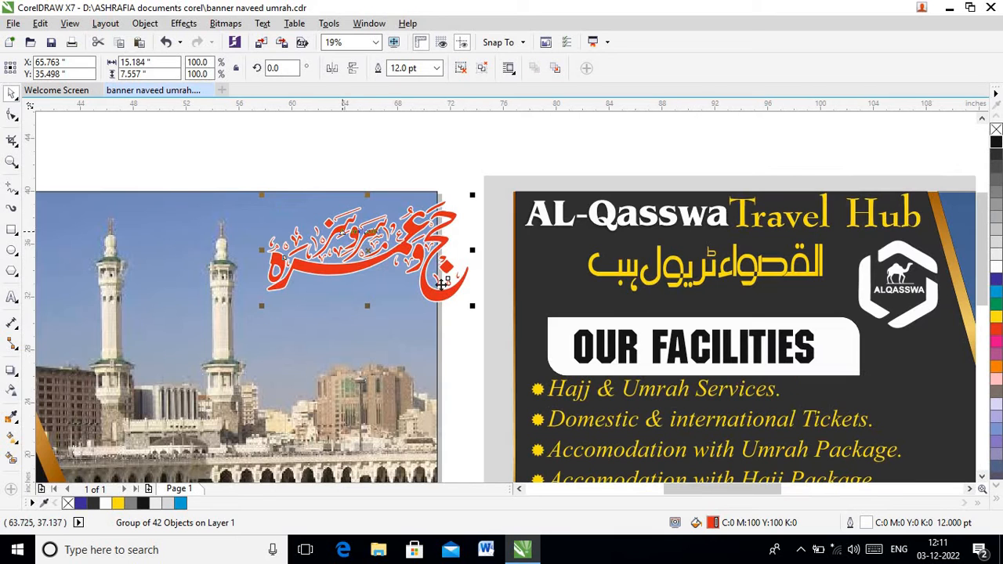
pyautogui.moveTo(471, 305); pyautogui.dragTo(451, 292)
pyautogui.moveTo(399, 254); pyautogui.dragTo(379, 257)
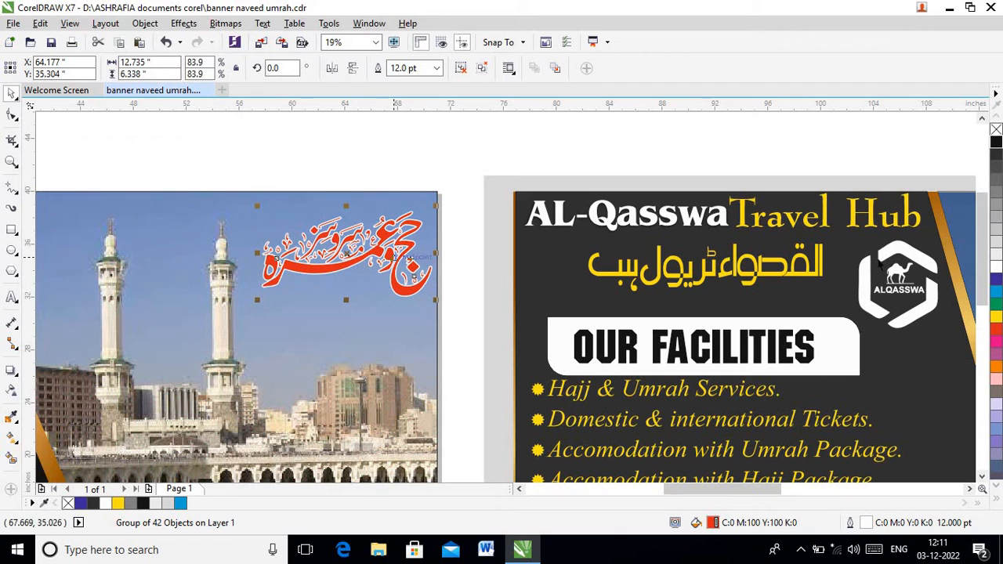
# - Recolor the copied calligraphy dark green (C88 M11 Y98 K44) and shrink it to about 11.7 × 5.8 inches
pyautogui.click(995, 304)
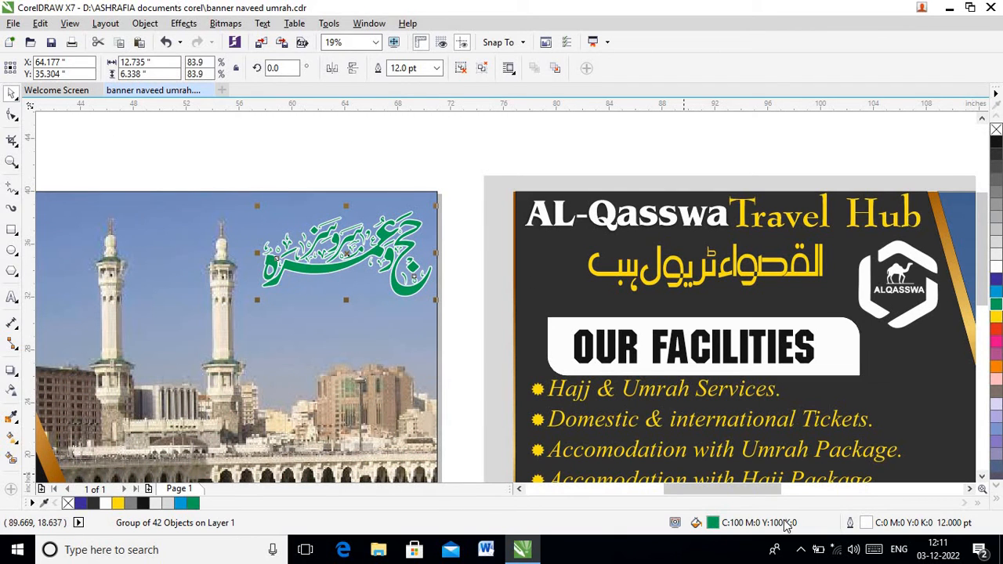
pyautogui.moveTo(559, 243); pyautogui.dragTo(576, 269)
pyautogui.click(854, 362)
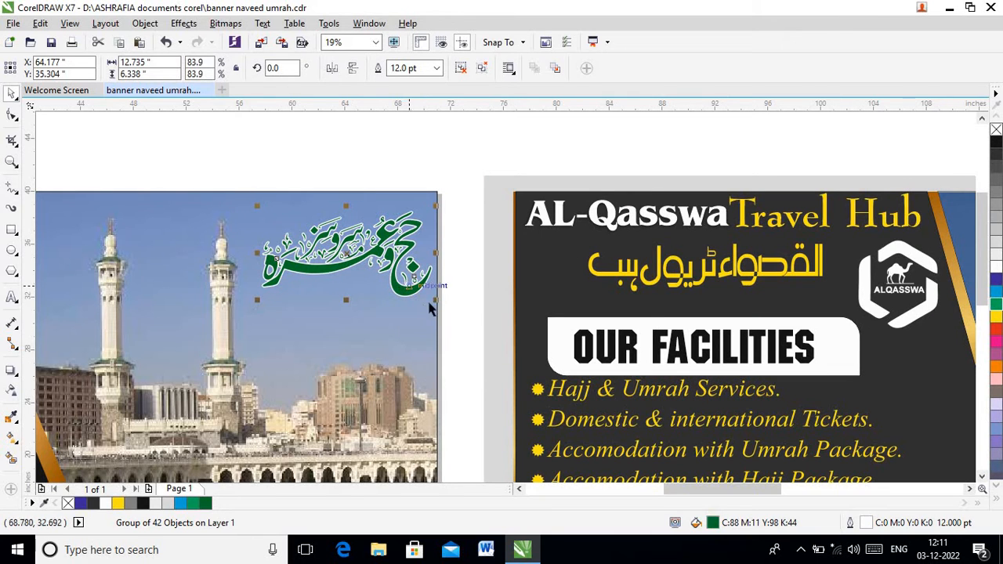
pyautogui.moveTo(433, 298); pyautogui.dragTo(423, 290)
pyautogui.scroll(-2, 388, 260)
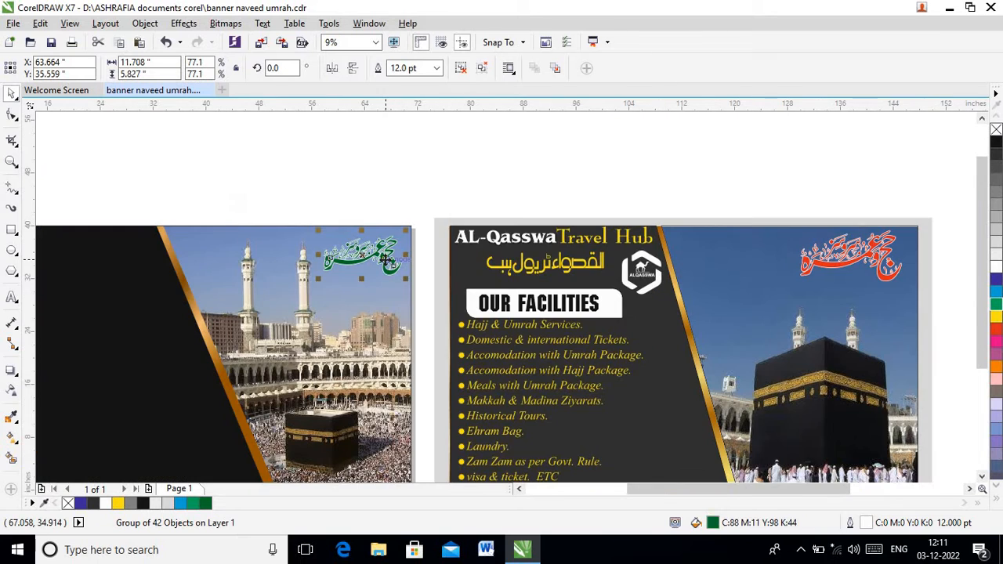
# - Try to move the "AL-Qasswa Travel Hub" heading from the reference design onto the new banner's black panel
pyautogui.moveTo(674, 491); pyautogui.dragTo(644, 491)
pyautogui.click(651, 238)
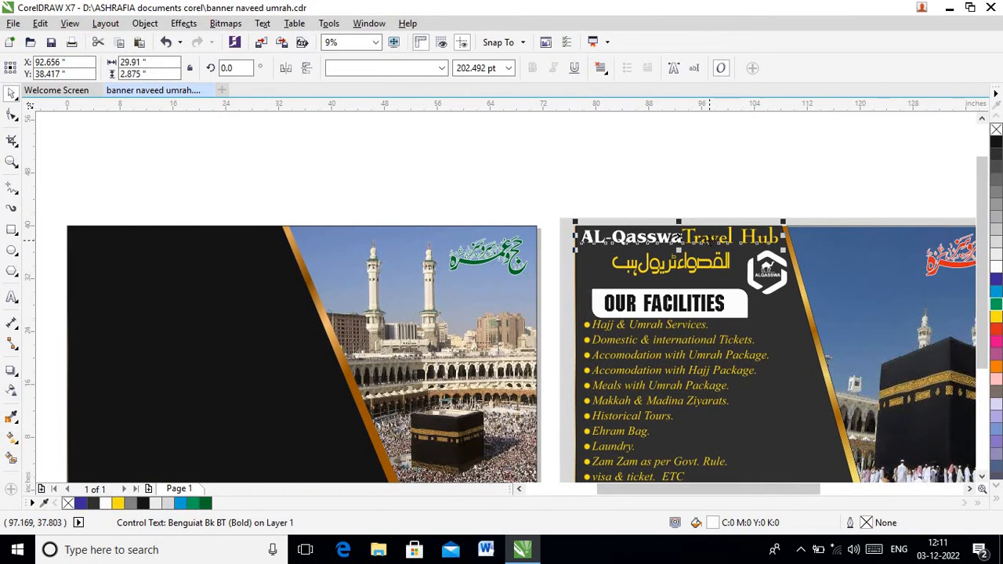
pyautogui.keyDown('shift'); pyautogui.click(705, 241); pyautogui.keyUp('shift')
pyautogui.moveTo(710, 241); pyautogui.dragTo(204, 247)
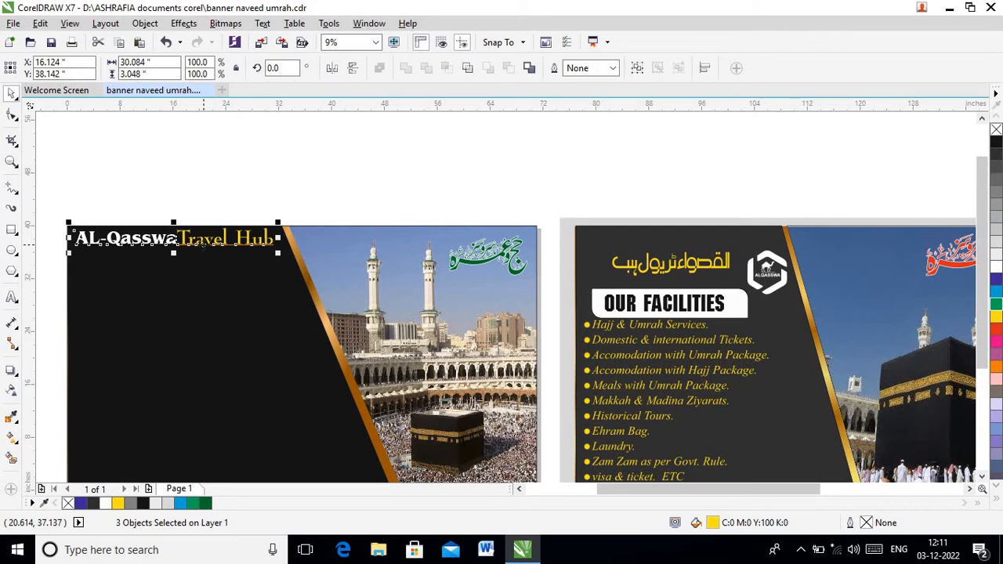
pyautogui.hotkey('ctrl', 'z')
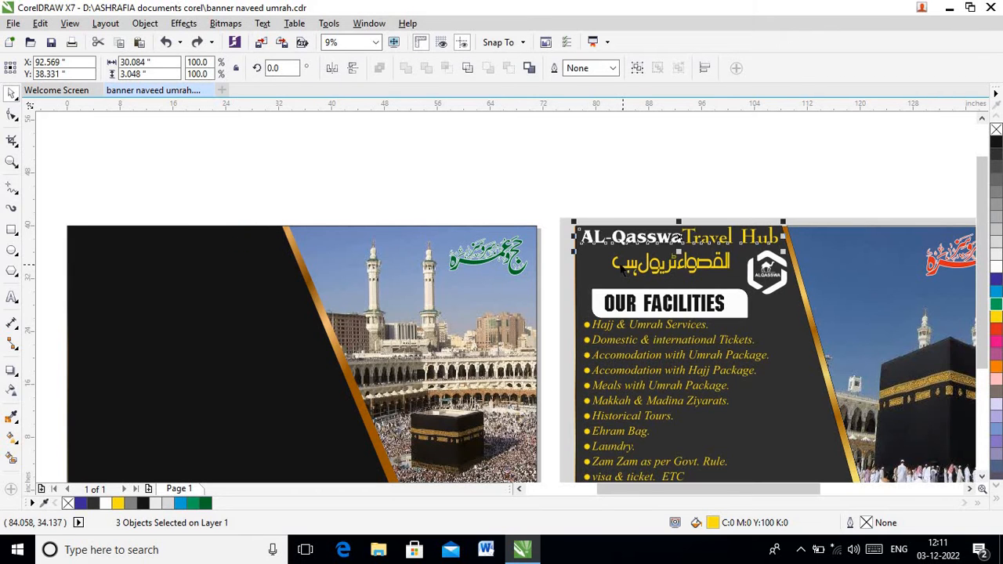
# - Copy the "AL-Qasswa Travel Hub" heading and the Urdu line below it onto the upper part of the black panel
pyautogui.moveTo(734, 493); pyautogui.dragTo(732, 492)
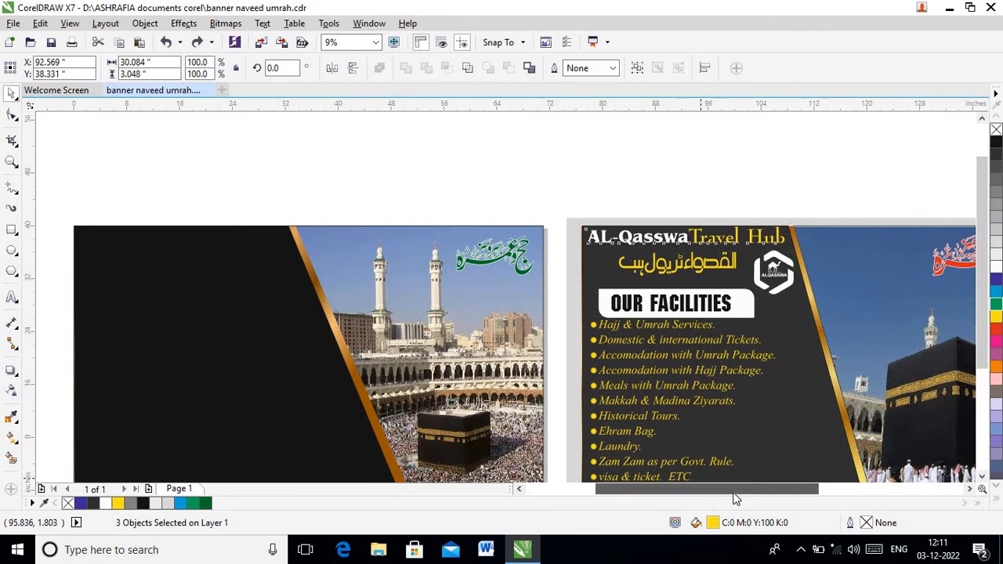
pyautogui.moveTo(555, 190); pyautogui.dragTo(809, 289)
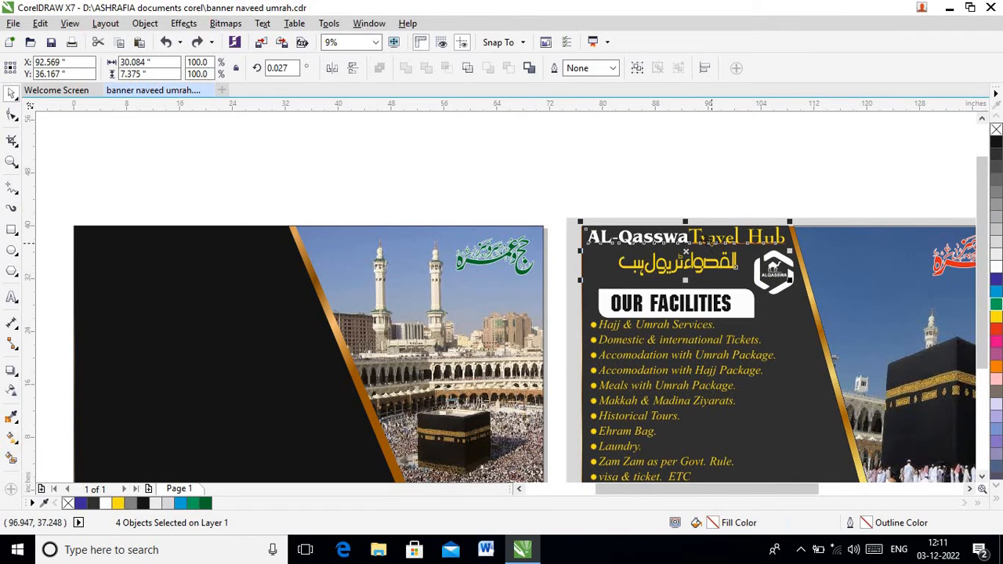
pyautogui.moveTo(348, 243); pyautogui.dragTo(200, 250)
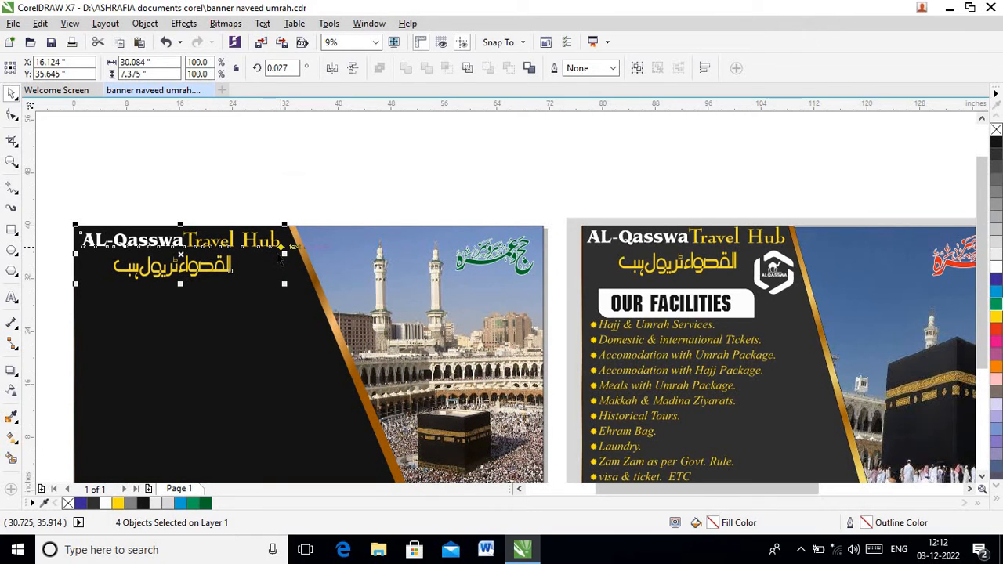
# - Draw a rectangle about 25.7 × 4.6 inches below the Urdu line on the black panel and fill it white
pyautogui.click(743, 306)
pyautogui.moveTo(631, 486); pyautogui.dragTo(606, 487)
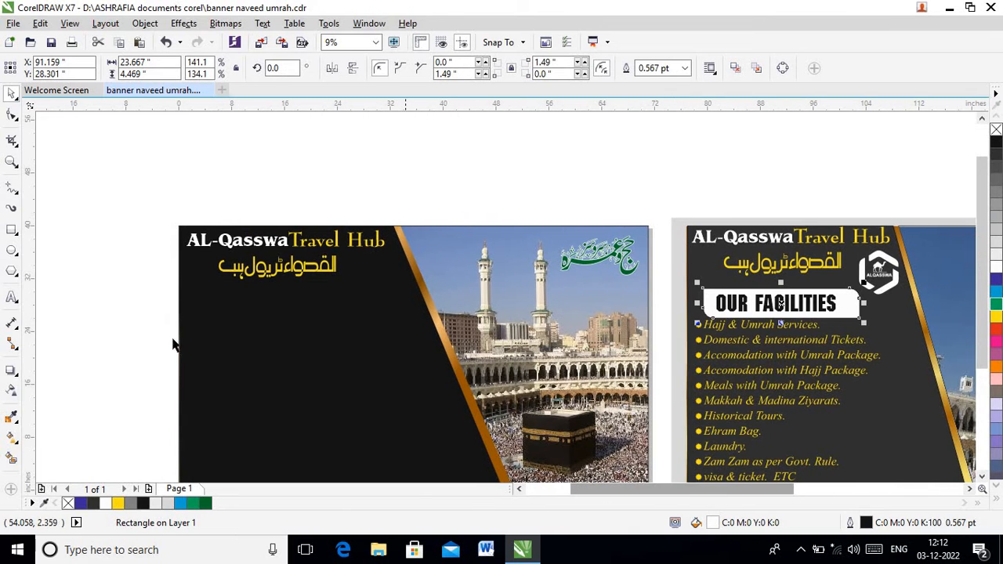
pyautogui.moveTo(207, 292); pyautogui.dragTo(376, 323)
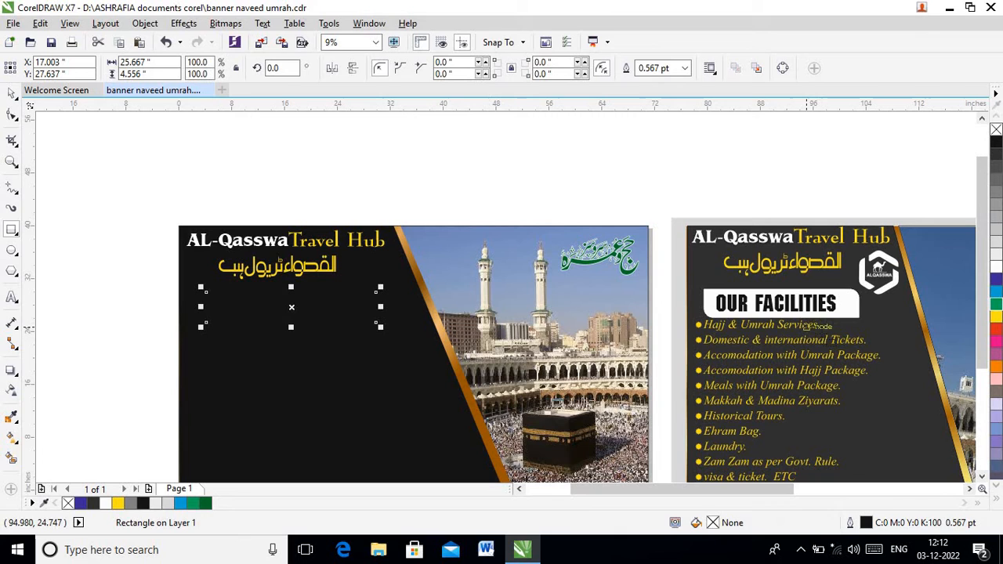
pyautogui.click(996, 269)
# - Try rounding all four corners of the white rectangle with a 3-inch radius
pyautogui.click(12, 115)
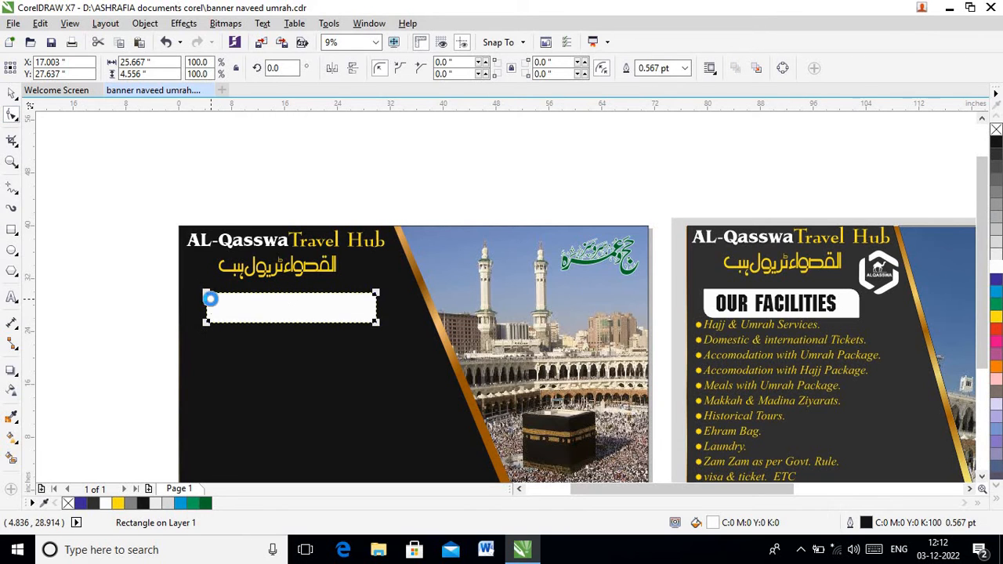
pyautogui.scroll(2, 205, 291)
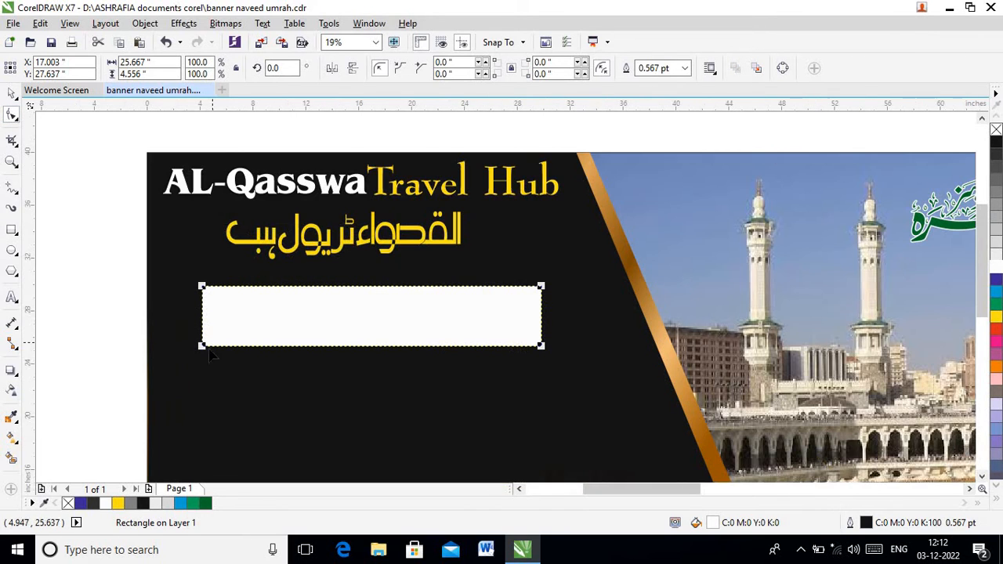
pyautogui.click(451, 73)
pyautogui.press('Return')
pyautogui.moveTo(463, 74); pyautogui.dragTo(390, 78)
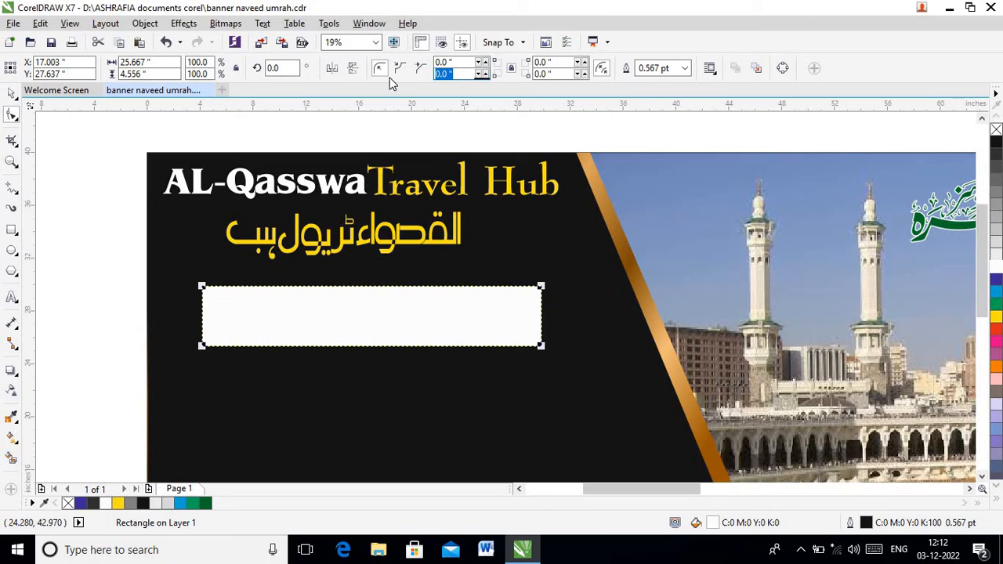
pyautogui.write('3')
pyautogui.press('Return')
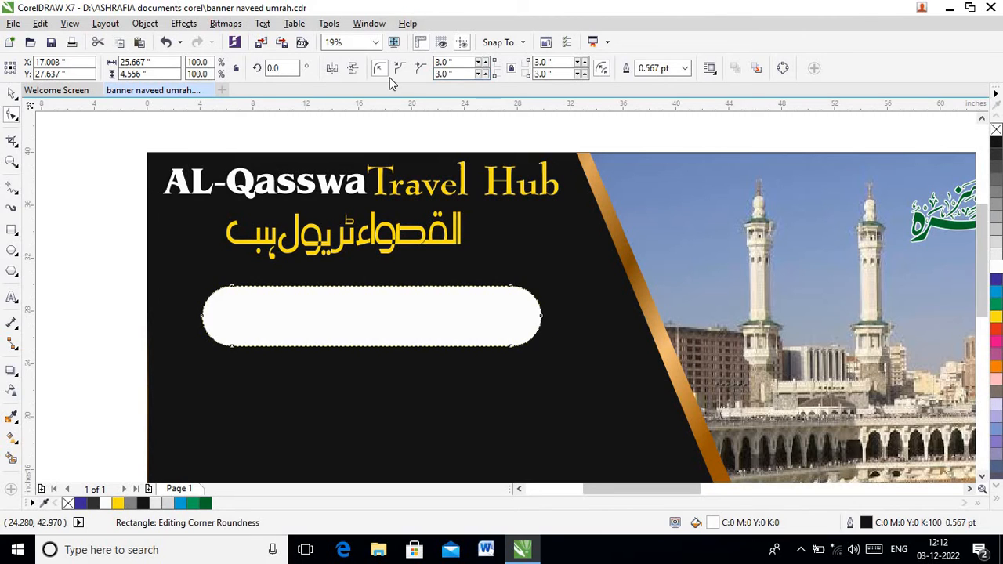
pyautogui.hotkey('ctrl', 'z')
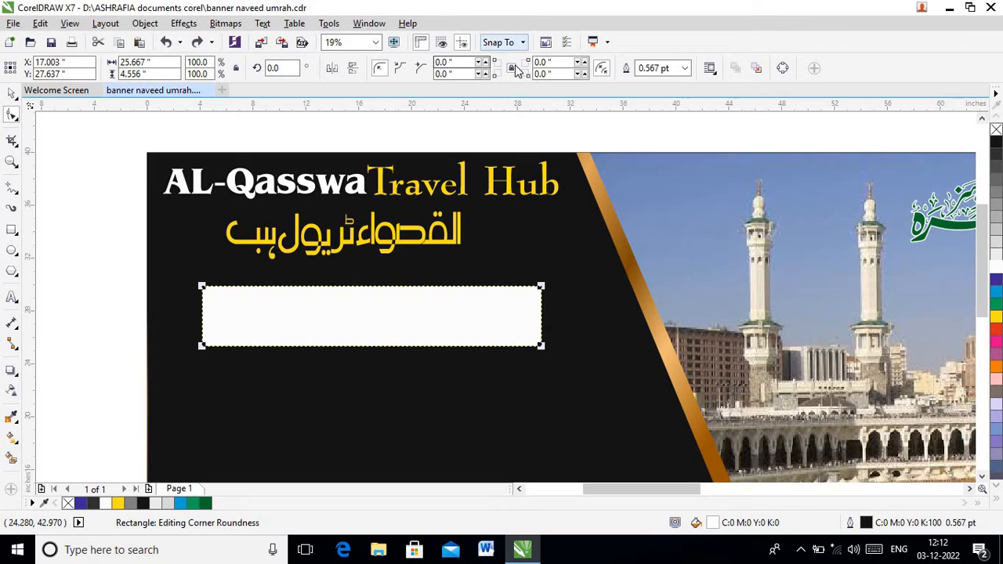
# - With the corner radii unlinked, round only the white rectangle's bottom-left and top-right corners to 3 inches
pyautogui.click(461, 75)
pyautogui.write('3')
pyautogui.press('Return')
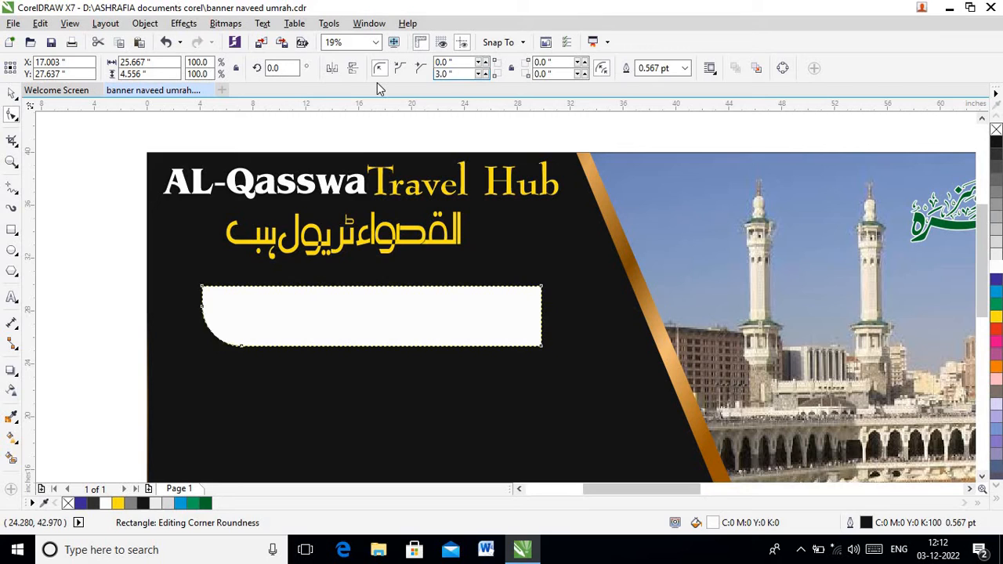
pyautogui.click(543, 63)
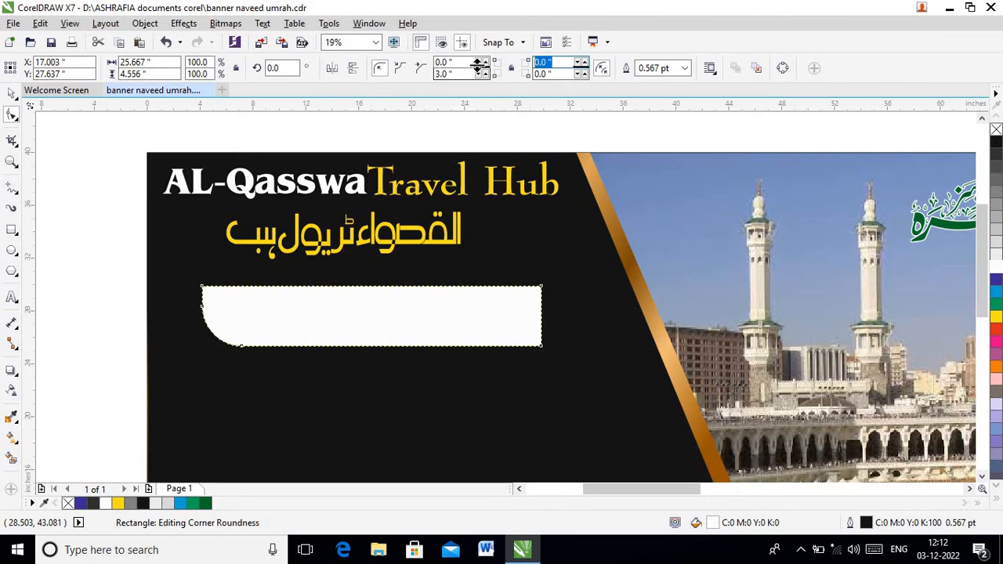
pyautogui.write('3')
pyautogui.press('Return')
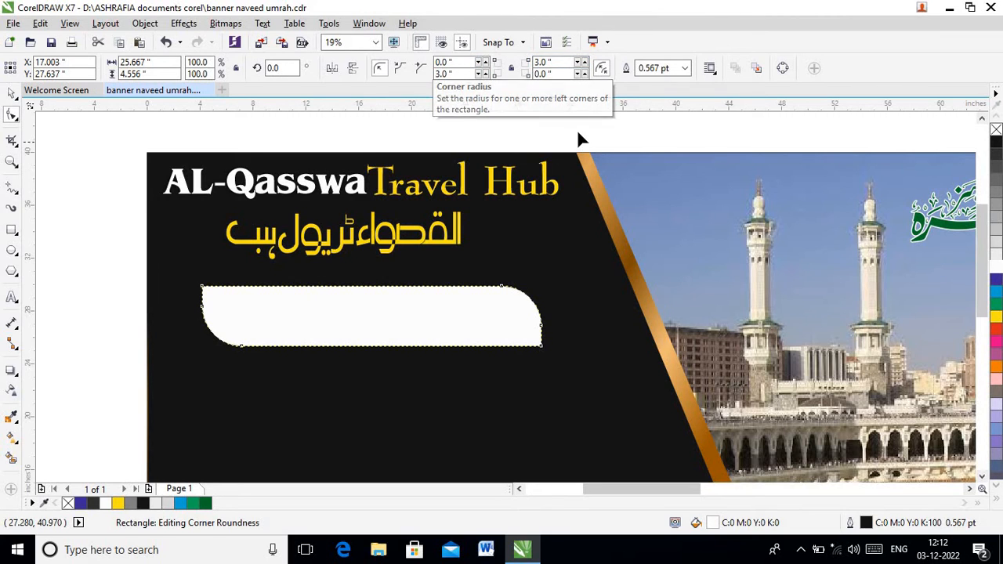
# - Reduce the radius of the white rectangle's top-right and bottom-left corners to 2 inches each
pyautogui.scroll(-2, 577, 129)
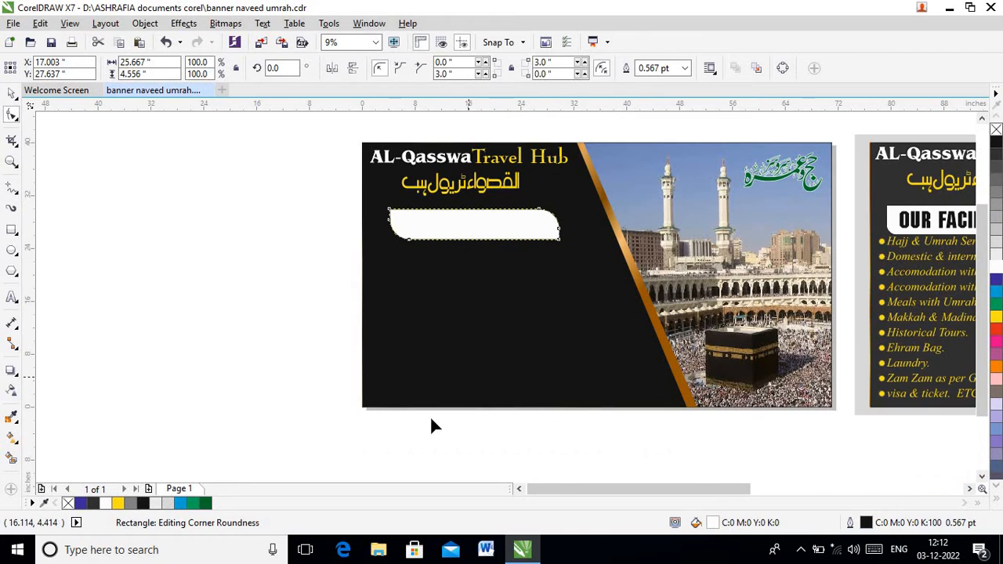
pyautogui.moveTo(555, 489); pyautogui.dragTo(565, 489)
pyautogui.doubleClick(549, 62)
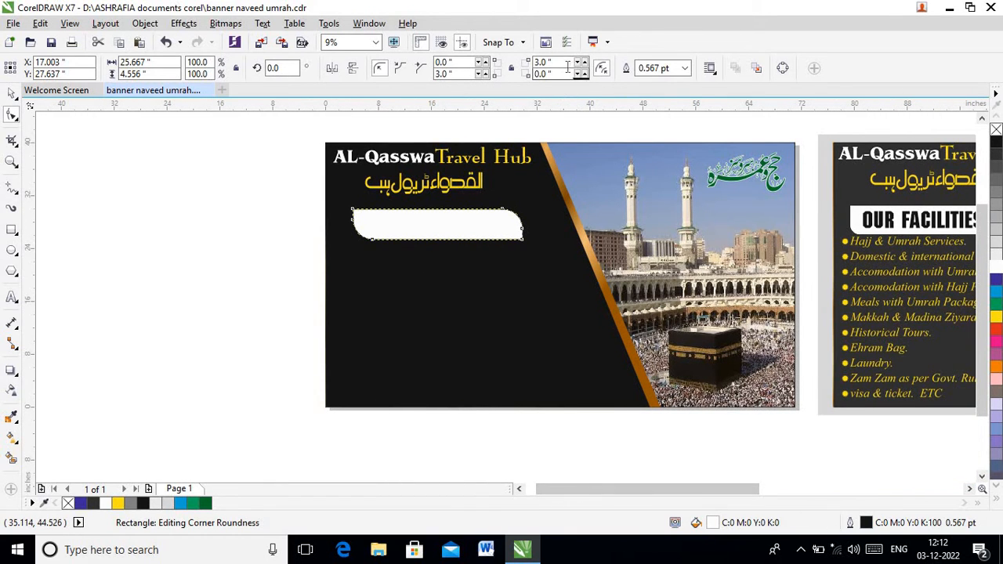
pyautogui.write('2')
pyautogui.press('Return')
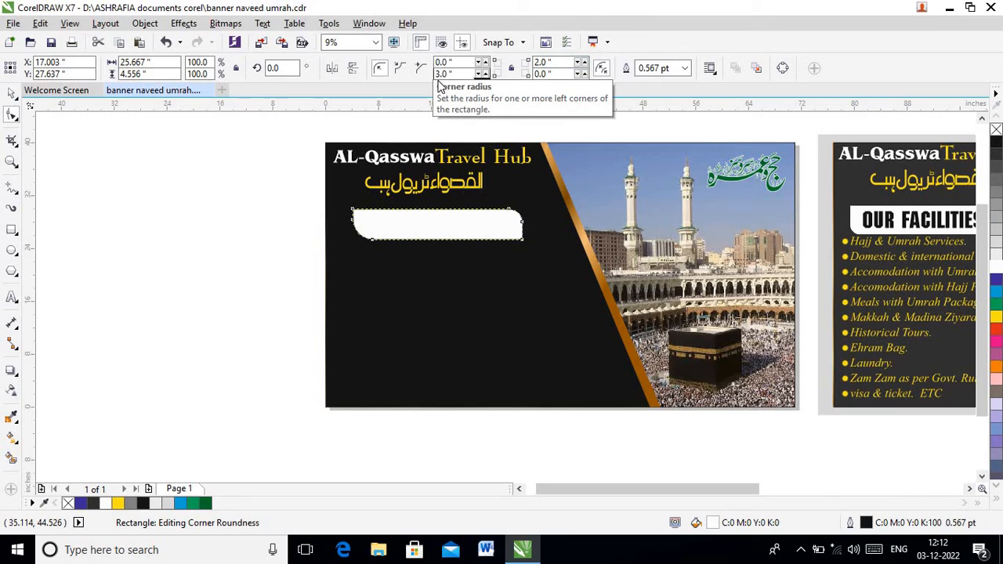
pyautogui.doubleClick(461, 75)
pyautogui.write('2')
pyautogui.press('Return')
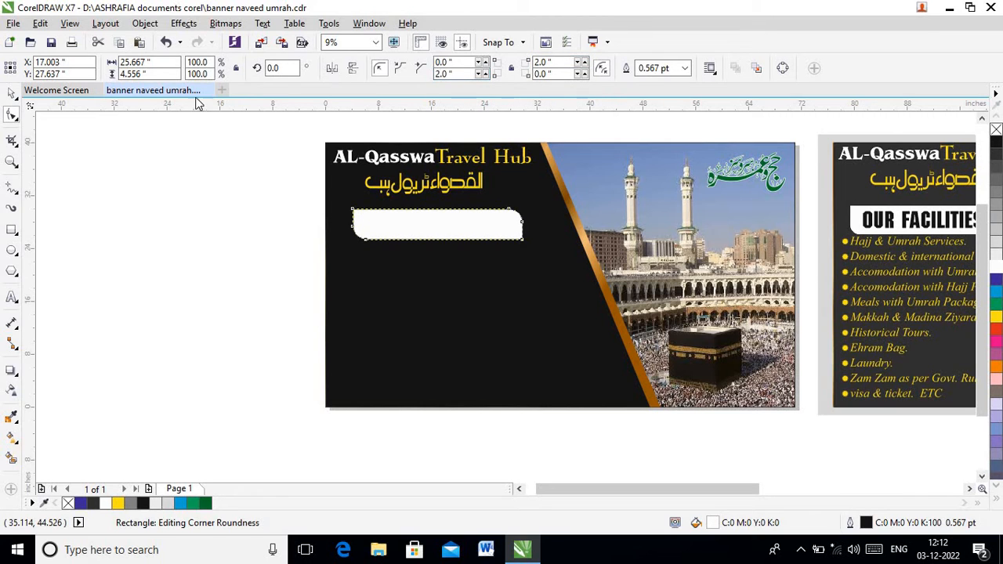
# - Copy the "OUR FACILITIES" heading from the reference banner onto the white label
pyautogui.click(12, 92)
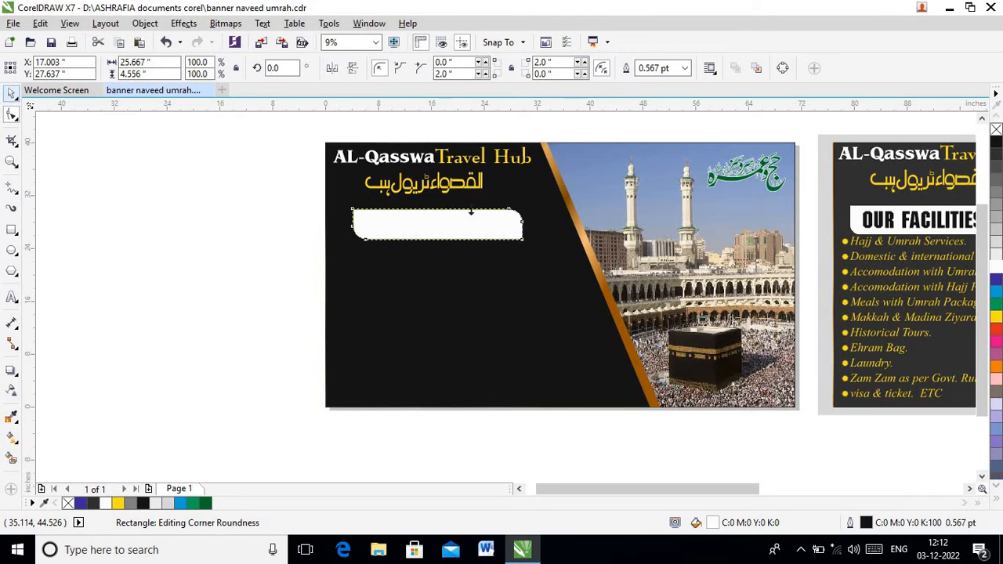
pyautogui.click(863, 223)
pyautogui.moveTo(867, 224); pyautogui.dragTo(389, 226)
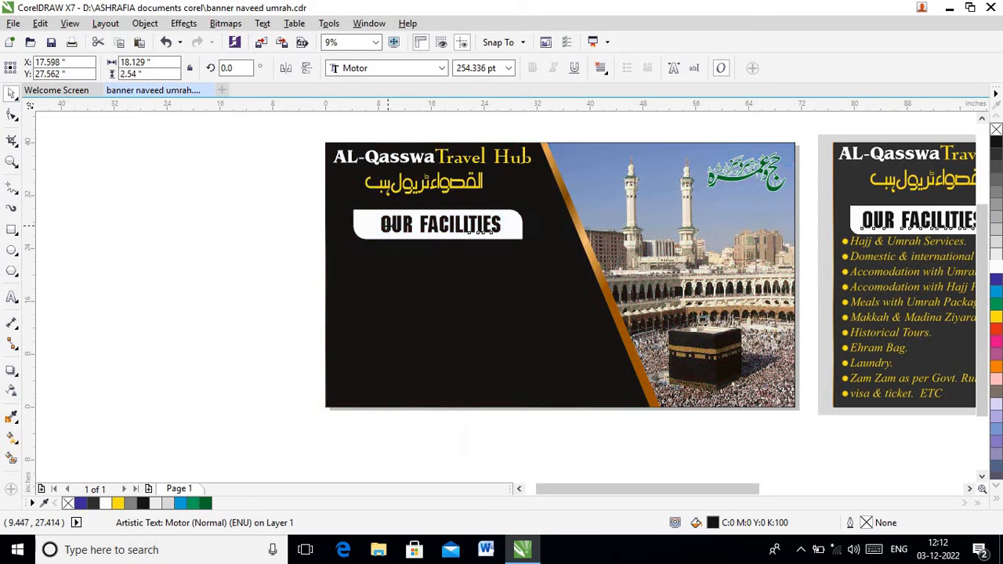
pyautogui.click(236, 228)
# - Move the spare yellow facilities list from beside the reference banner onto the black panel below the "OUR FACILITIES" label
pyautogui.scroll(-2, 239, 231)
pyautogui.click(594, 264)
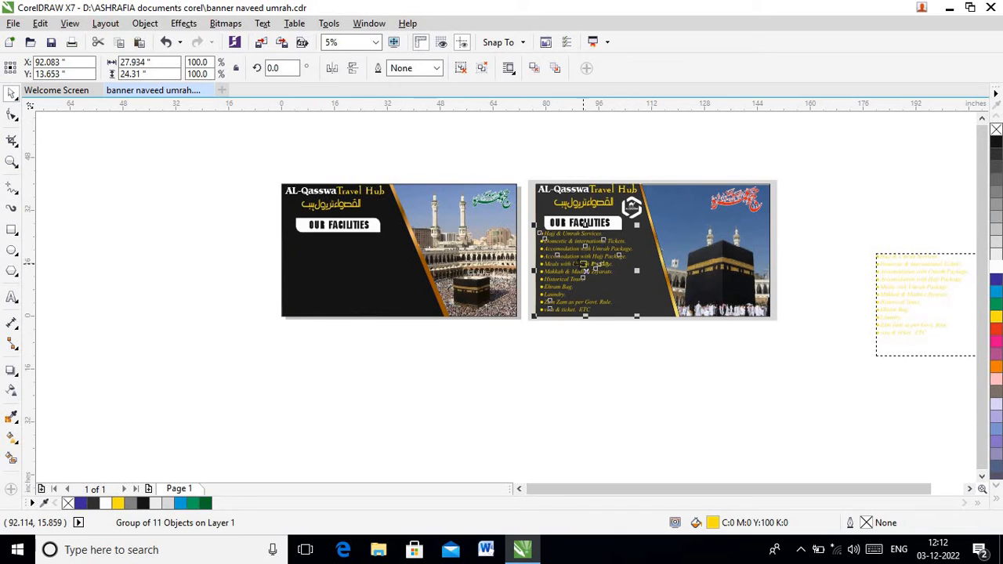
pyautogui.moveTo(905, 310); pyautogui.dragTo(290, 292)
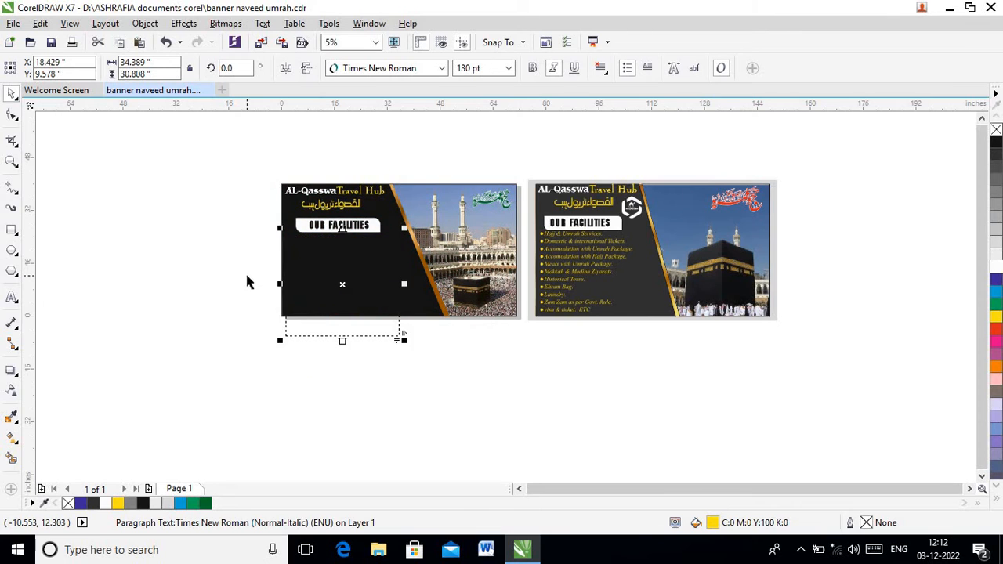
pyautogui.scroll(2, 245, 272)
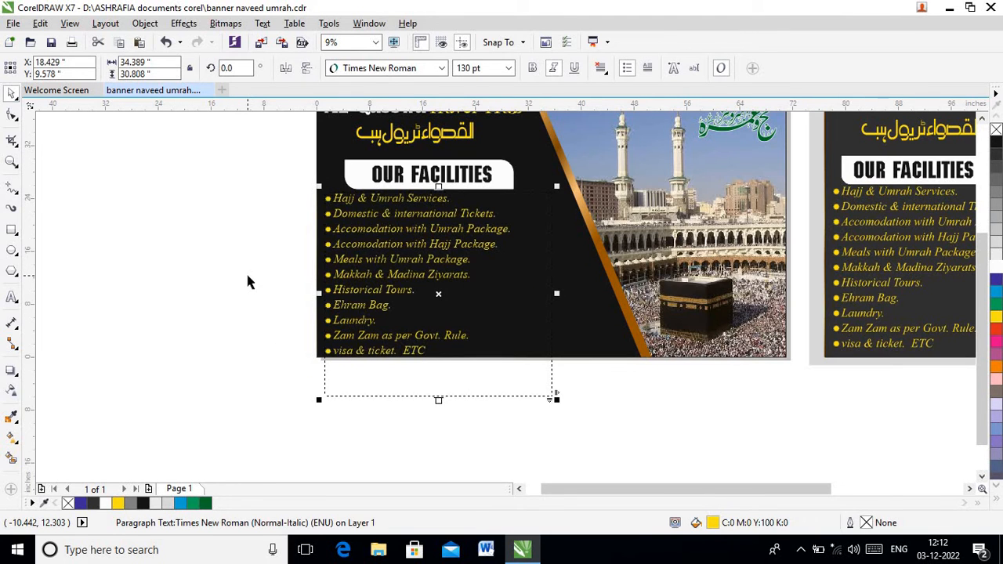
# - Try the circled-dot Wingdings bullet on the "Accomodation with Hajj Package" line of the list
pyautogui.scroll(2, 255, 265)
pyautogui.scroll(2, 405, 267)
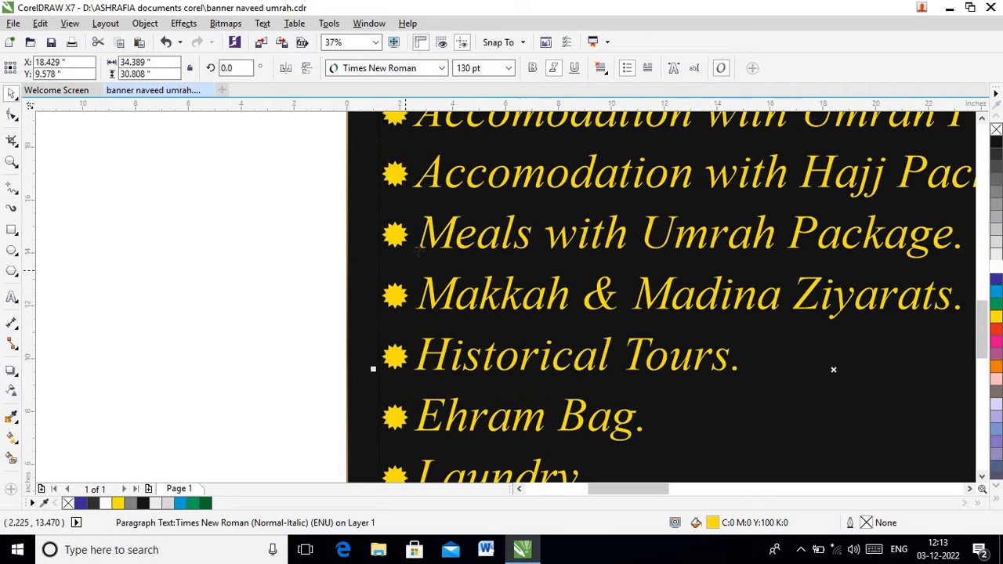
pyautogui.scroll(2, 396, 239)
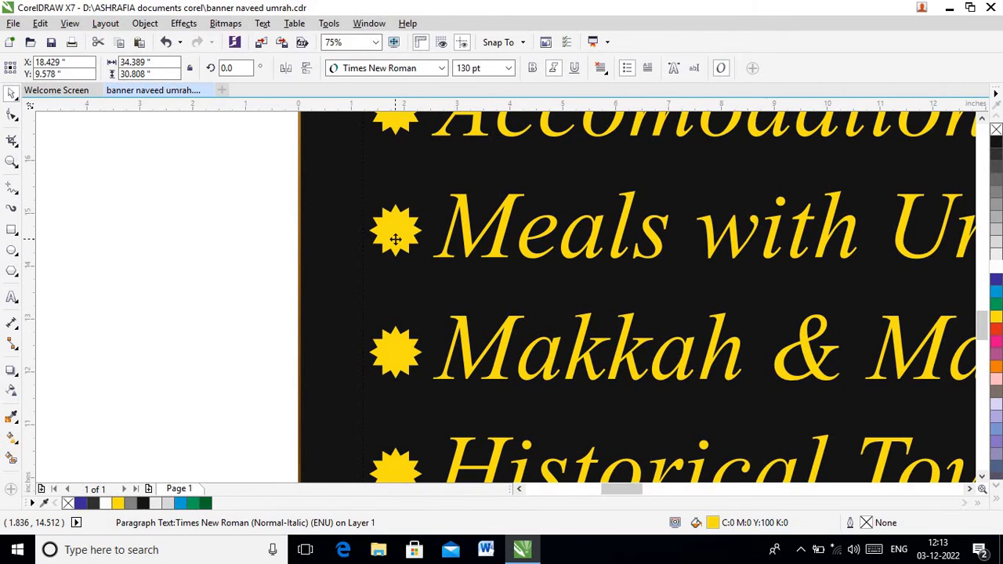
pyautogui.scroll(-2, 394, 232)
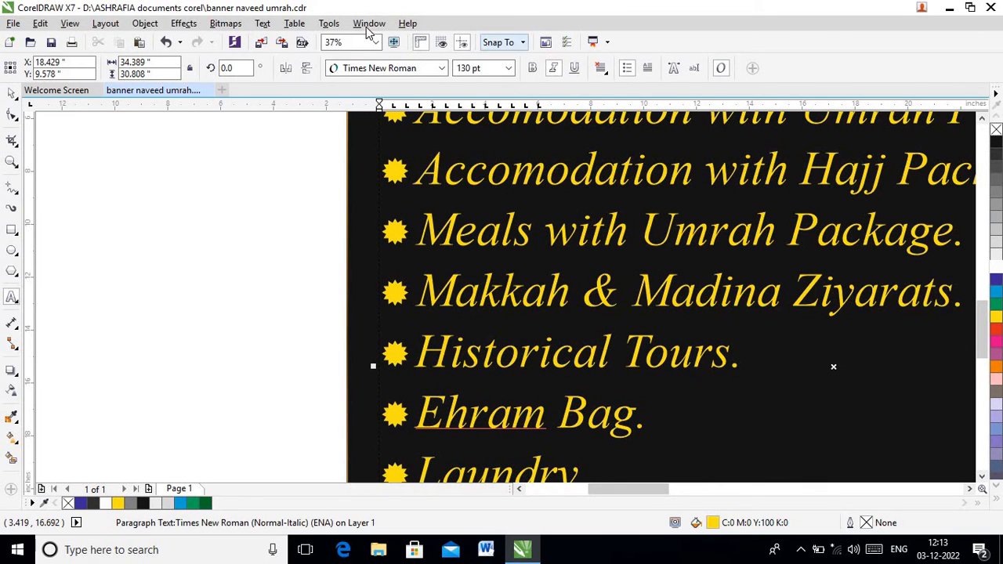
pyautogui.click(262, 25)
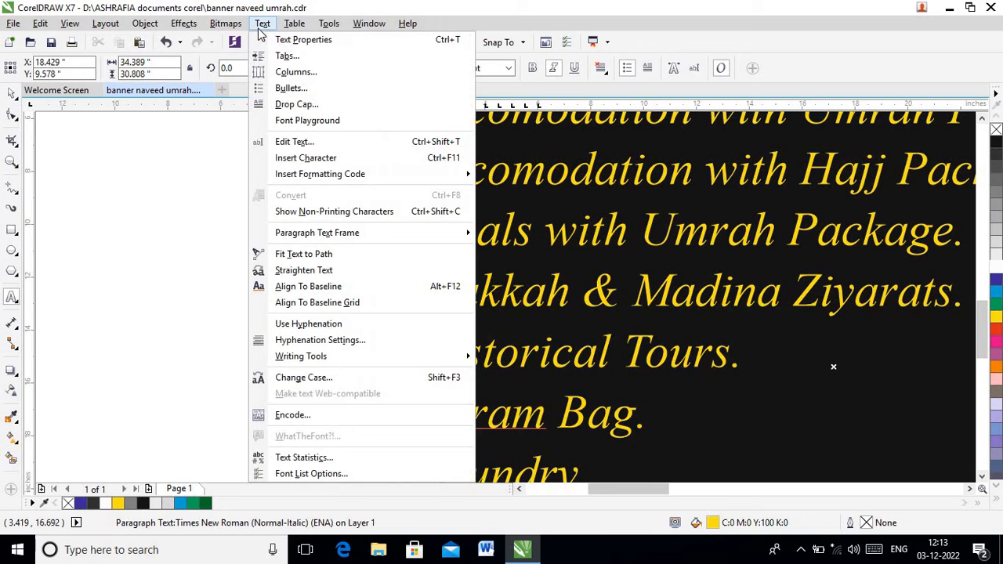
pyautogui.click(284, 90)
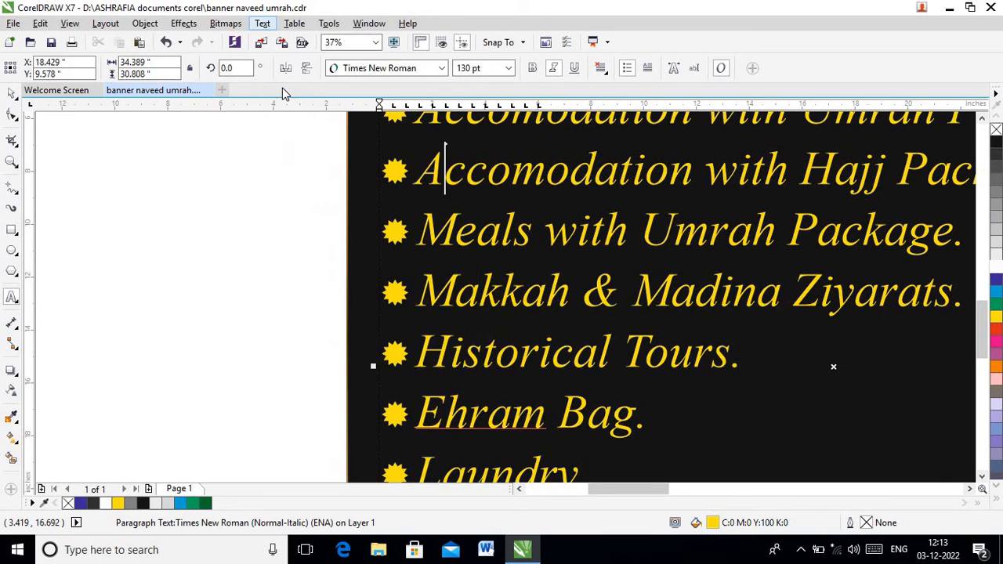
pyautogui.moveTo(436, 150); pyautogui.dragTo(531, 151)
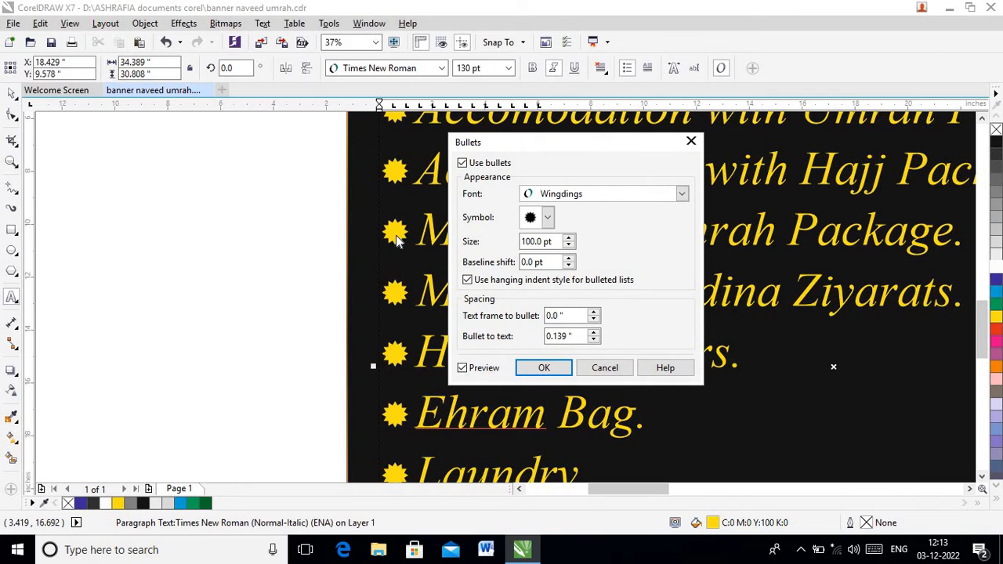
pyautogui.click(548, 220)
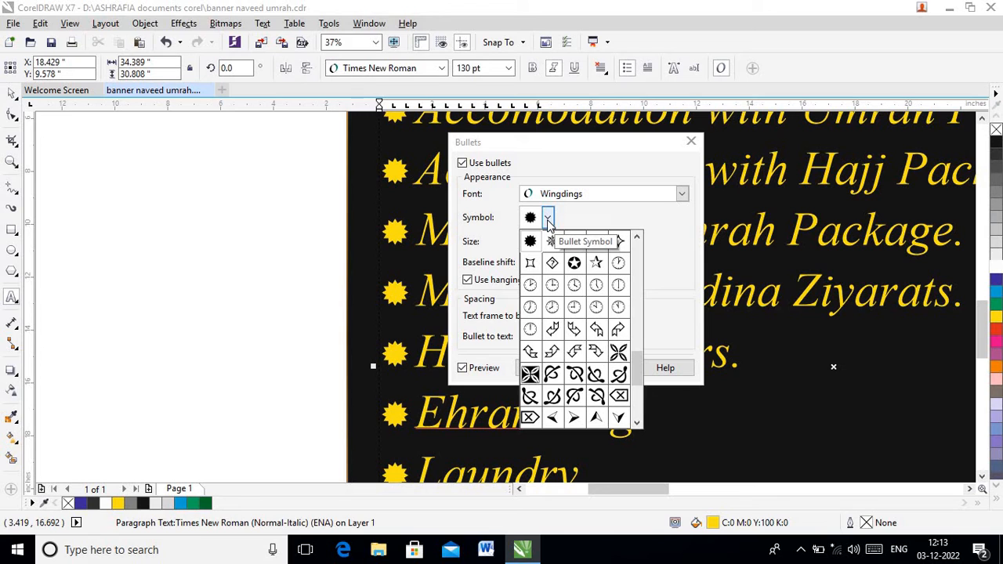
pyautogui.moveTo(638, 370); pyautogui.dragTo(635, 317)
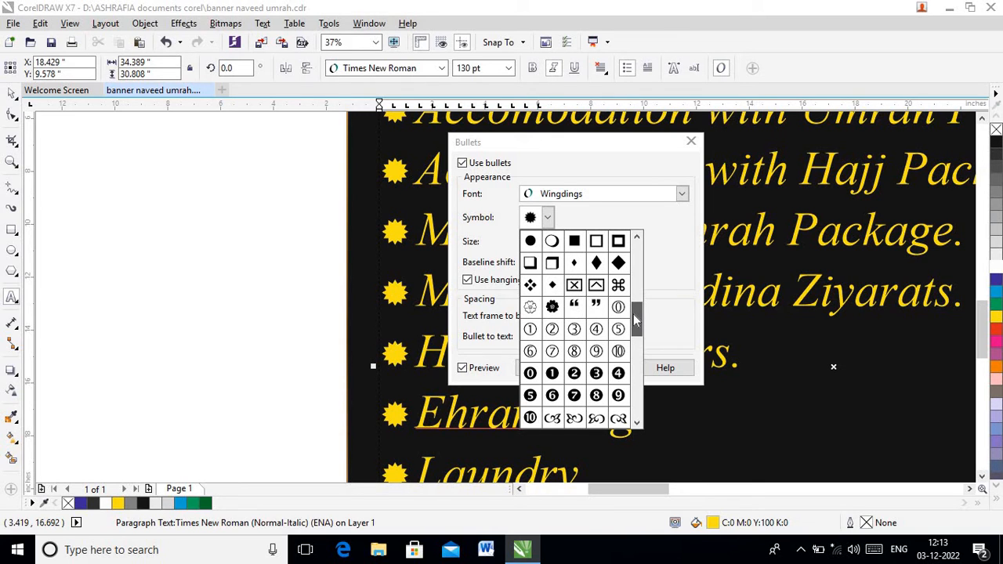
pyautogui.moveTo(635, 318); pyautogui.dragTo(627, 263)
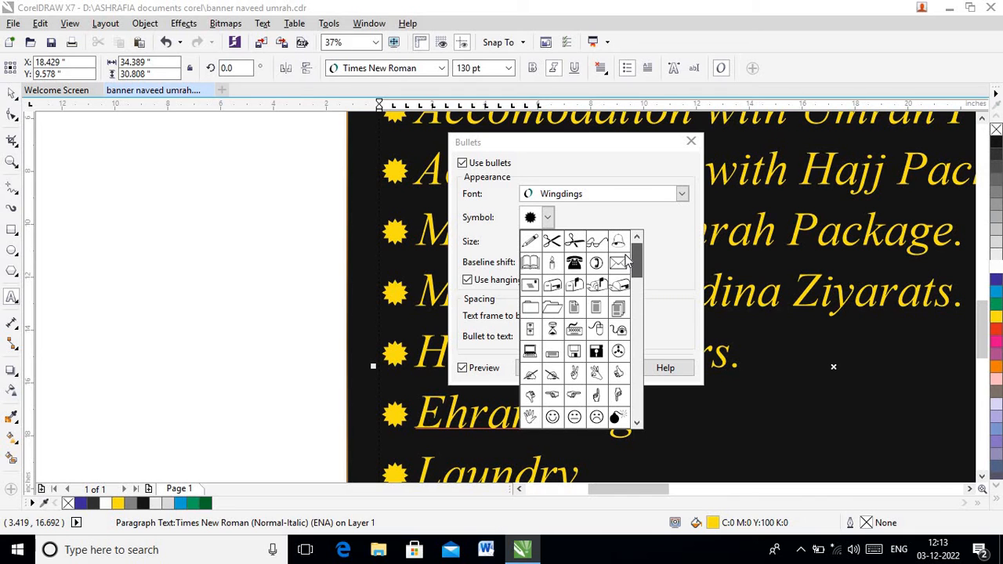
pyautogui.scroll(-3, 627, 284)
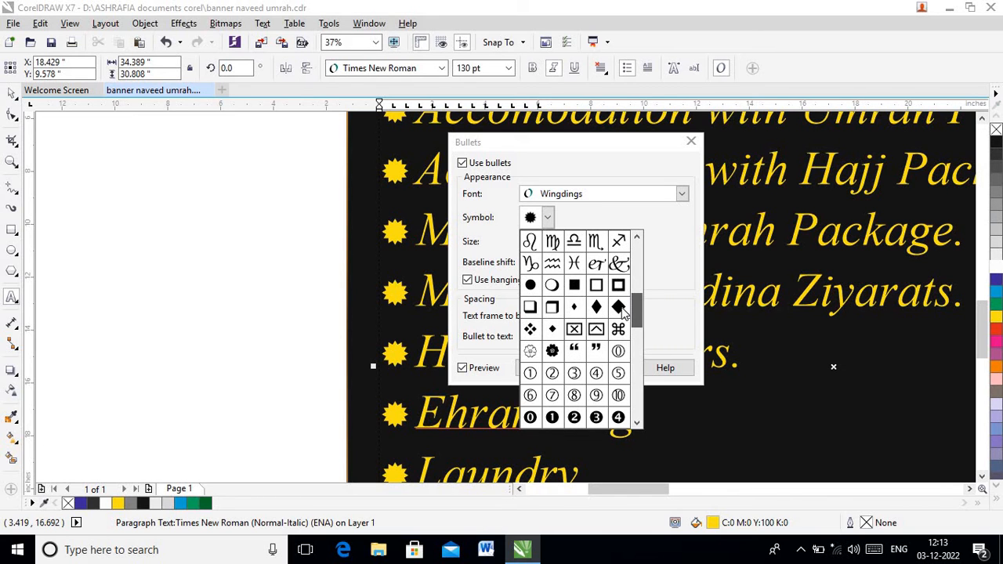
pyautogui.moveTo(623, 315); pyautogui.dragTo(625, 335)
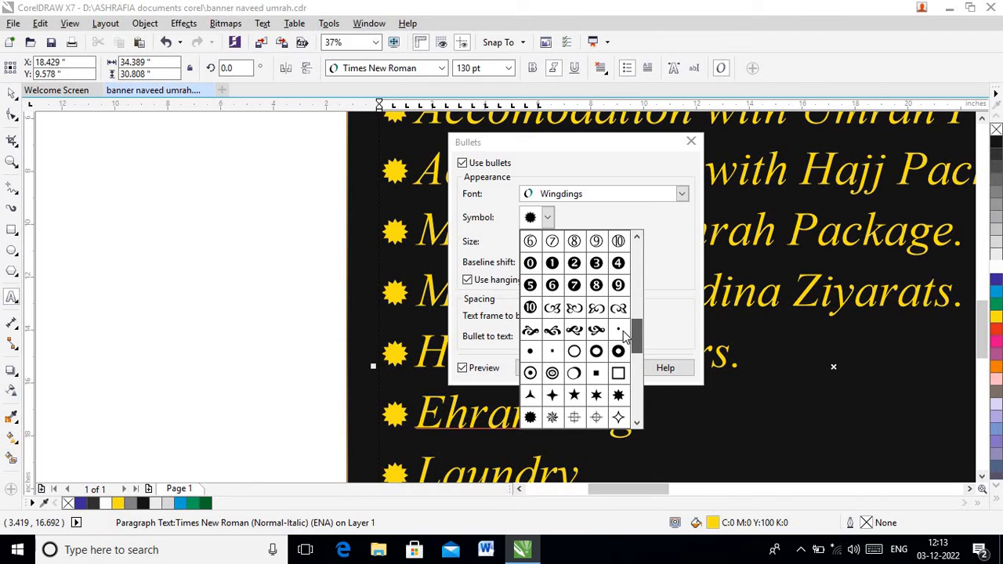
pyautogui.click(531, 374)
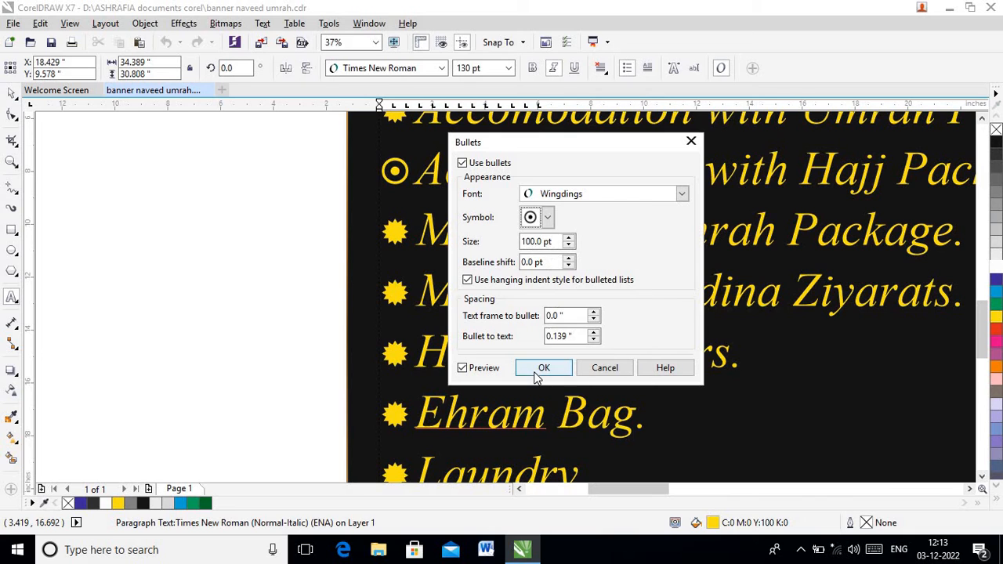
pyautogui.click(604, 374)
# - Change the bullets of all lines in the facilities list to the Wingdings right-pointing hand symbol
pyautogui.press('F3')
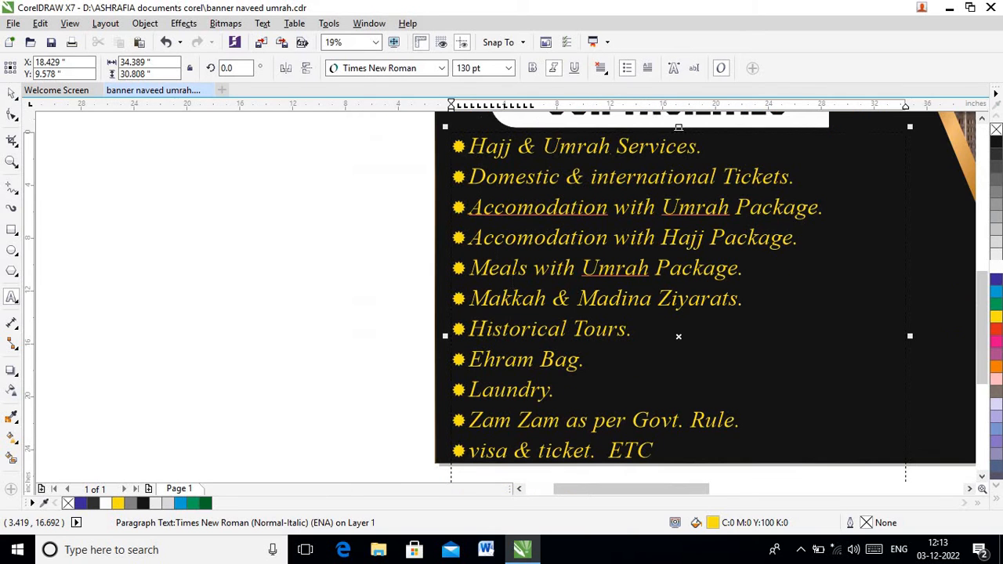
pyautogui.doubleClick(473, 150)
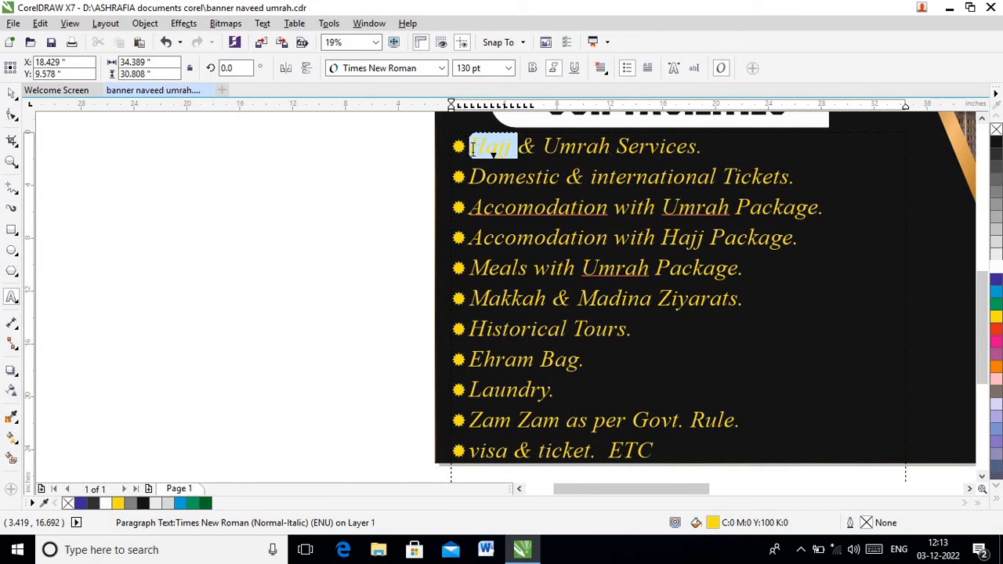
pyautogui.moveTo(473, 150); pyautogui.dragTo(601, 457)
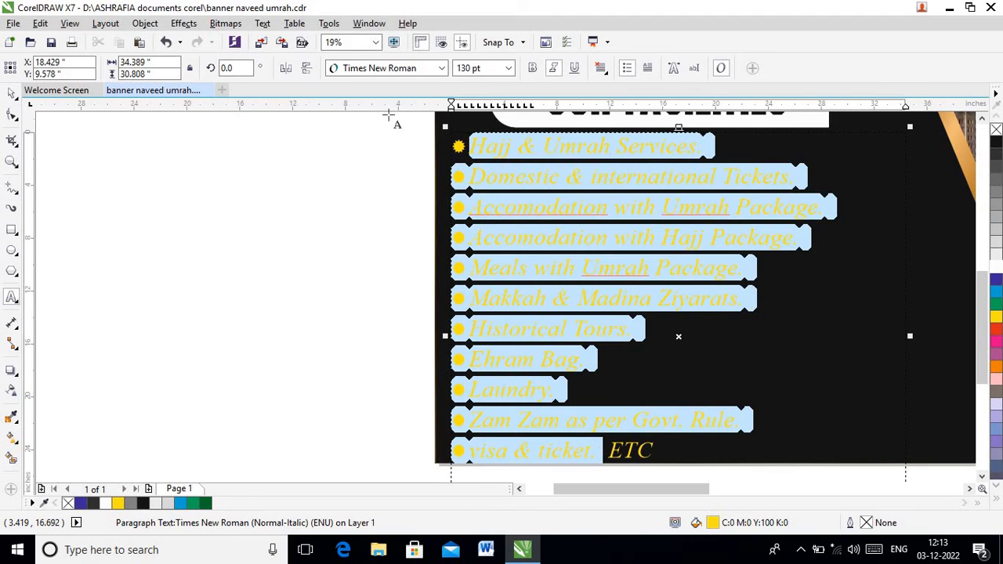
pyautogui.click(263, 23)
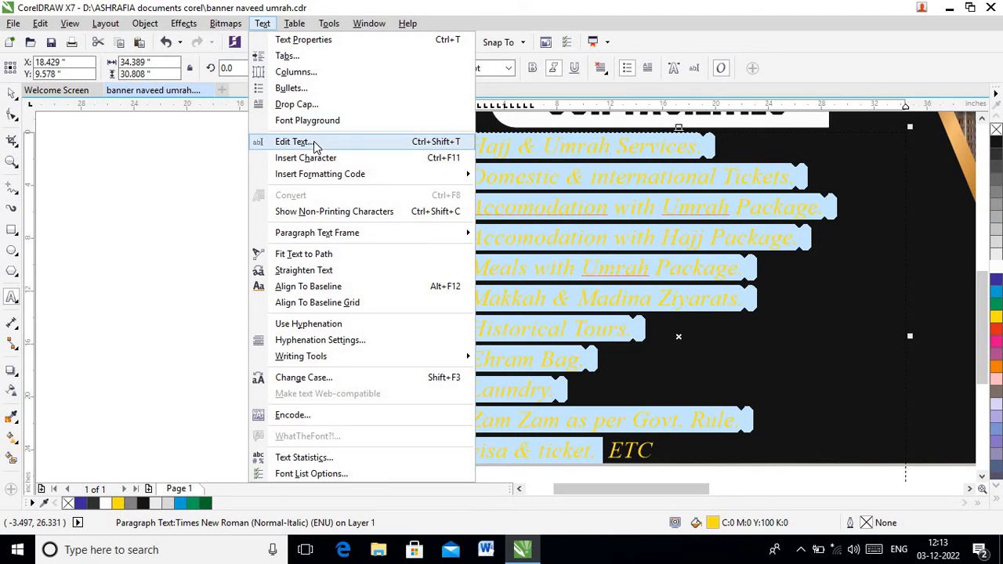
pyautogui.click(310, 89)
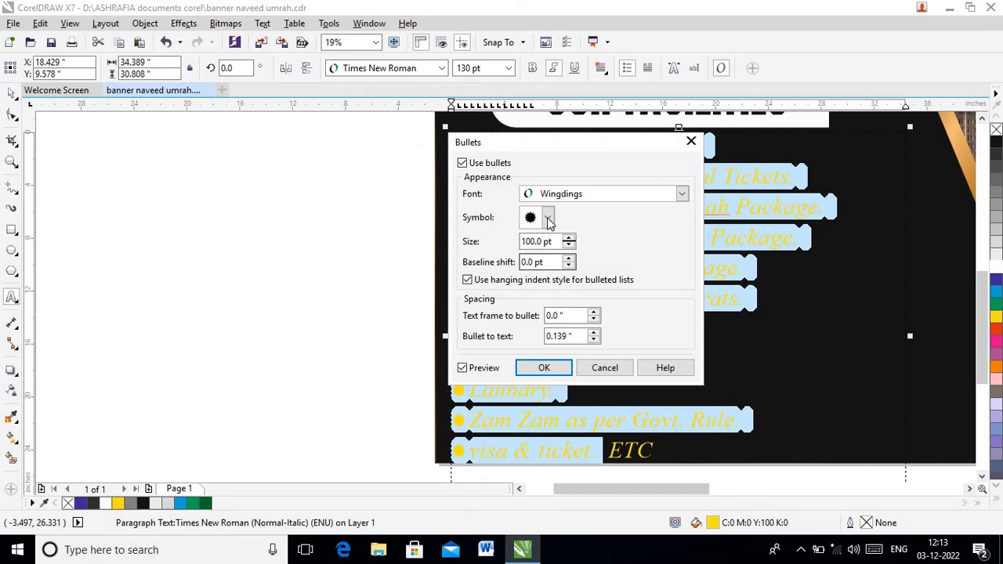
pyautogui.click(548, 219)
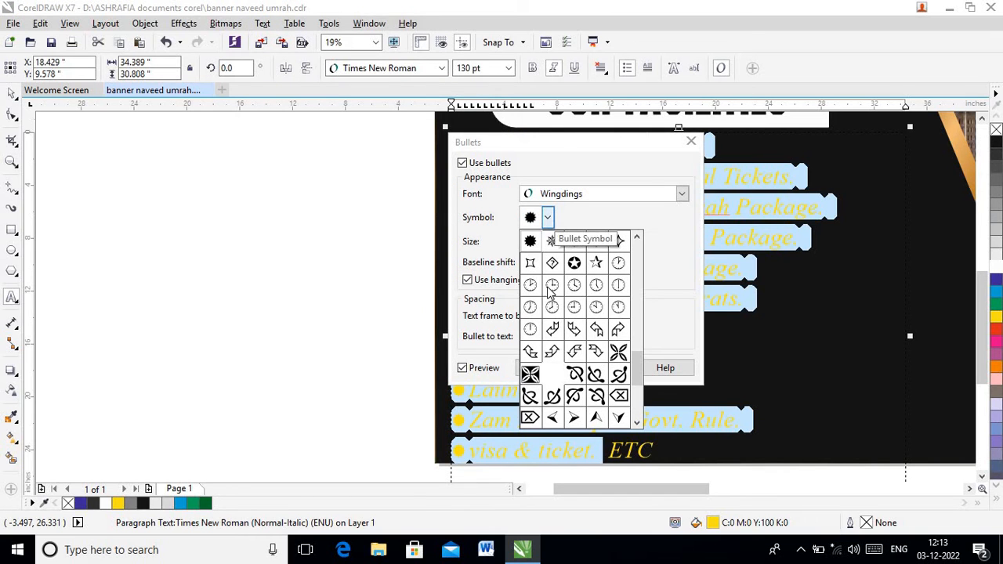
pyautogui.moveTo(638, 365); pyautogui.dragTo(651, 279)
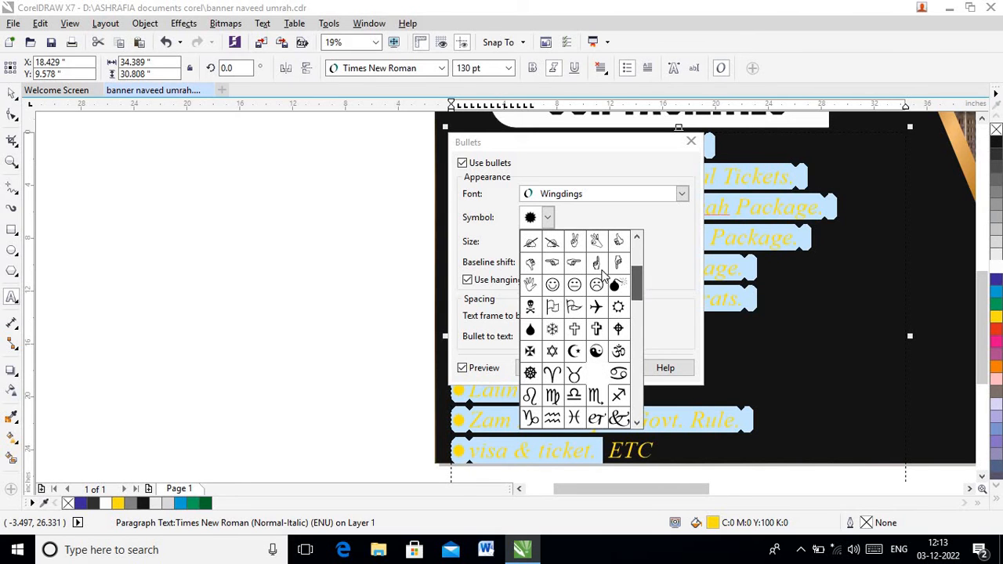
pyautogui.click(574, 263)
pyautogui.click(545, 367)
pyautogui.click(510, 296)
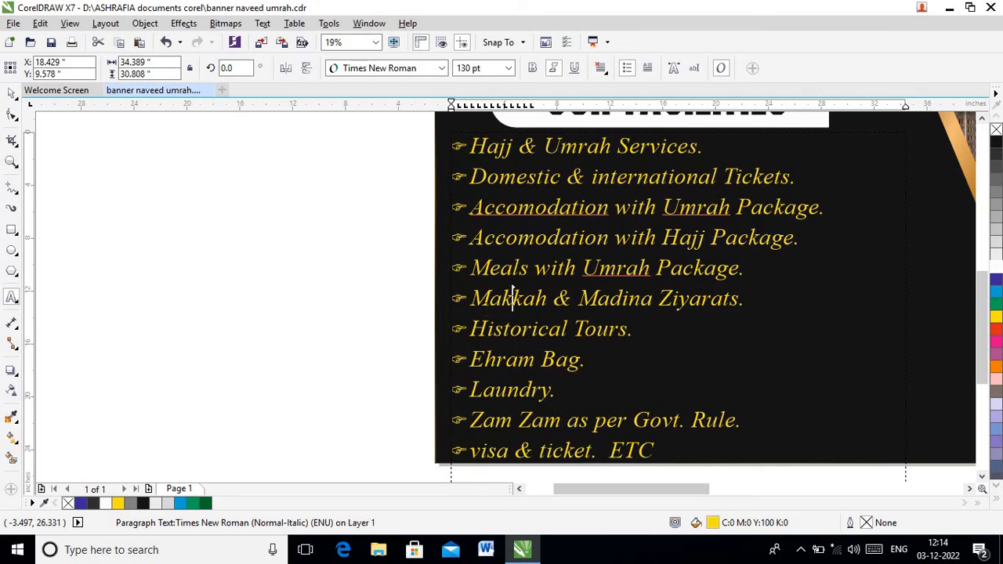
# - Change the bullets of all lines in the facilities list to the Wingdings shadowed hollow circle symbol
pyautogui.scroll(2, 511, 296)
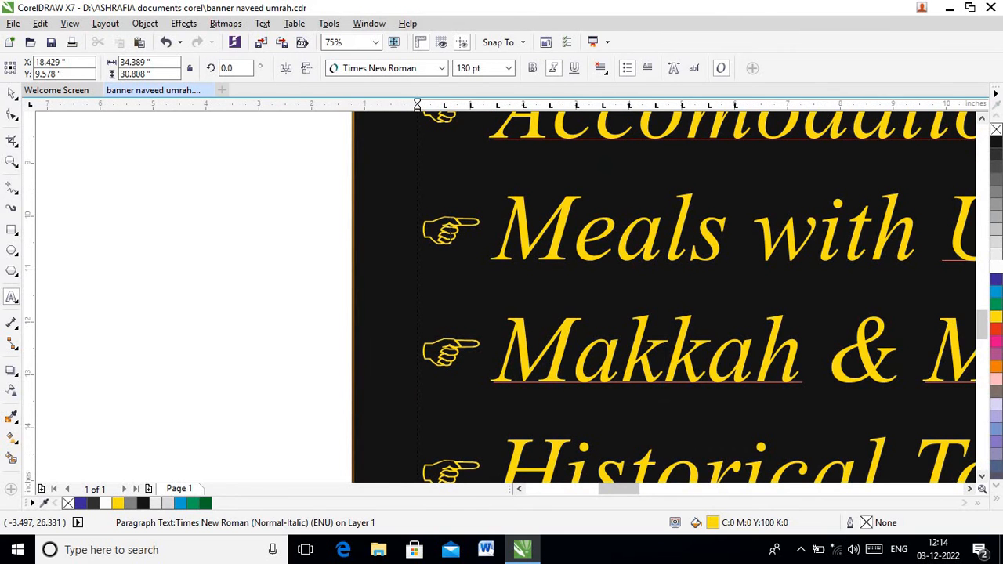
pyautogui.scroll(-1, 449, 234)
pyautogui.click(472, 231)
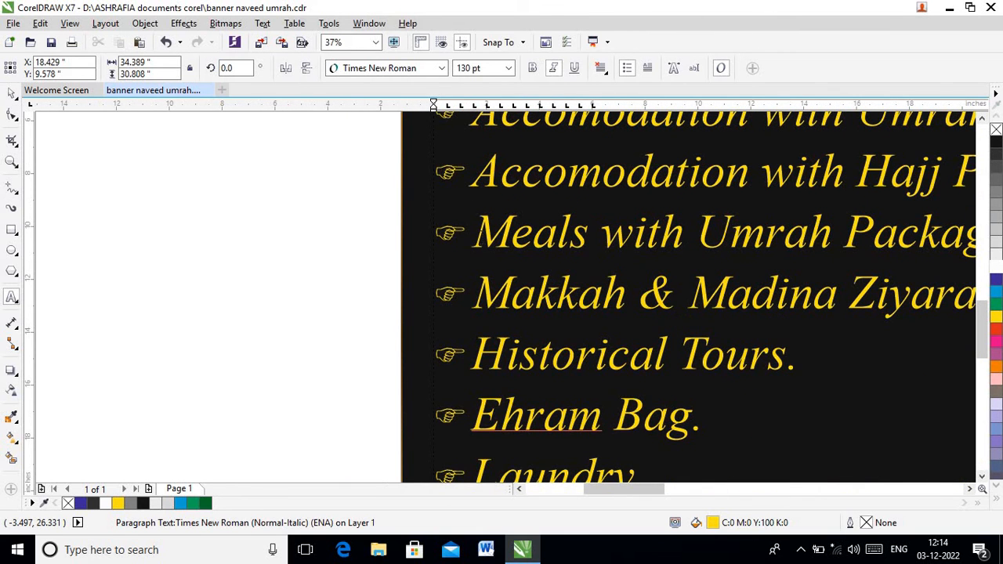
pyautogui.hotkey('ctrl', 'a')
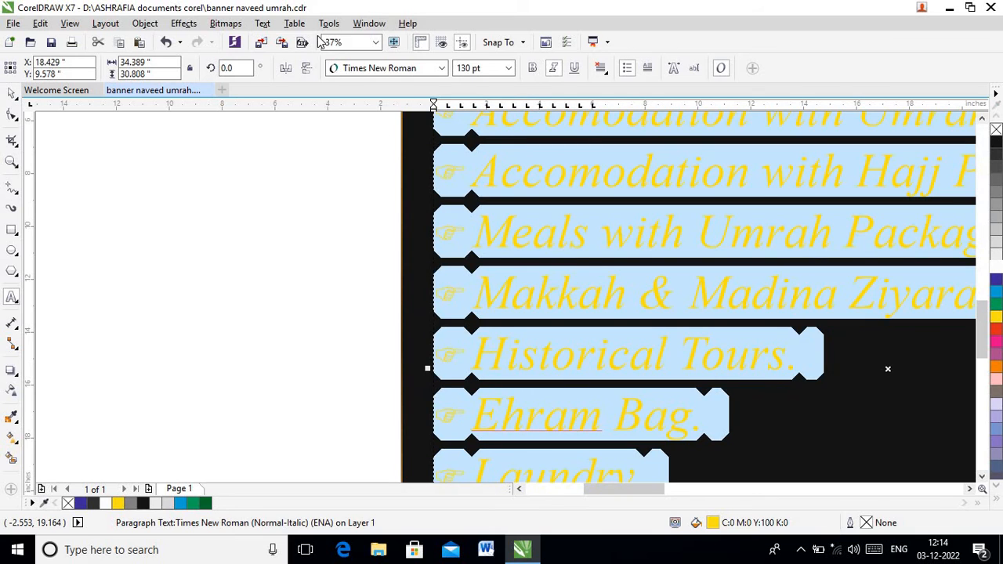
pyautogui.click(262, 23)
pyautogui.click(292, 88)
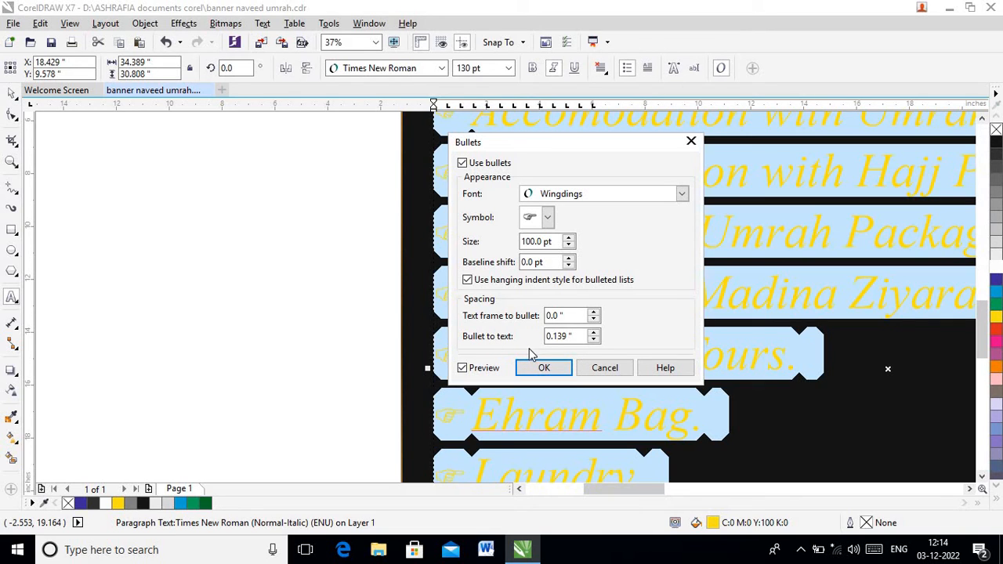
pyautogui.click(548, 218)
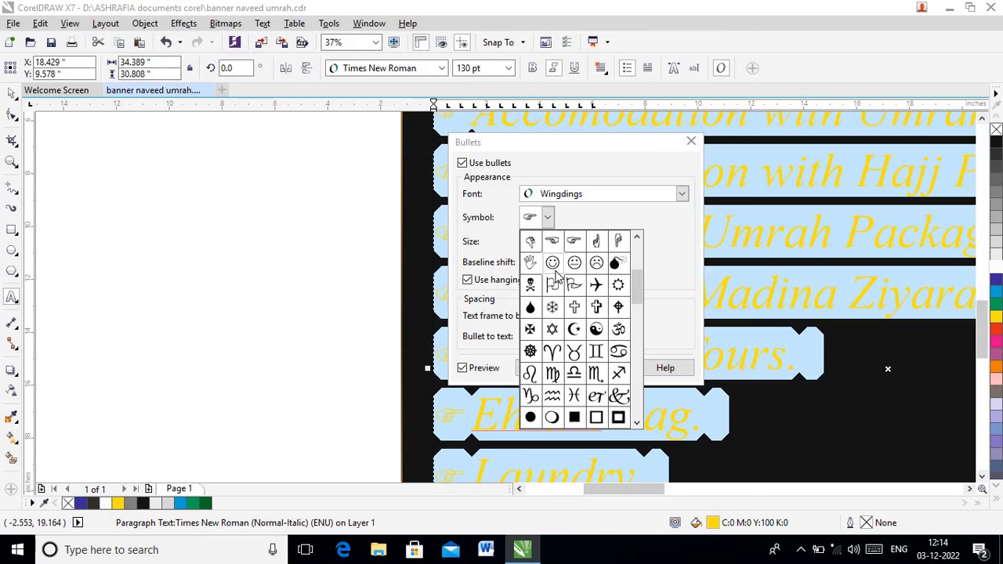
pyautogui.click(553, 419)
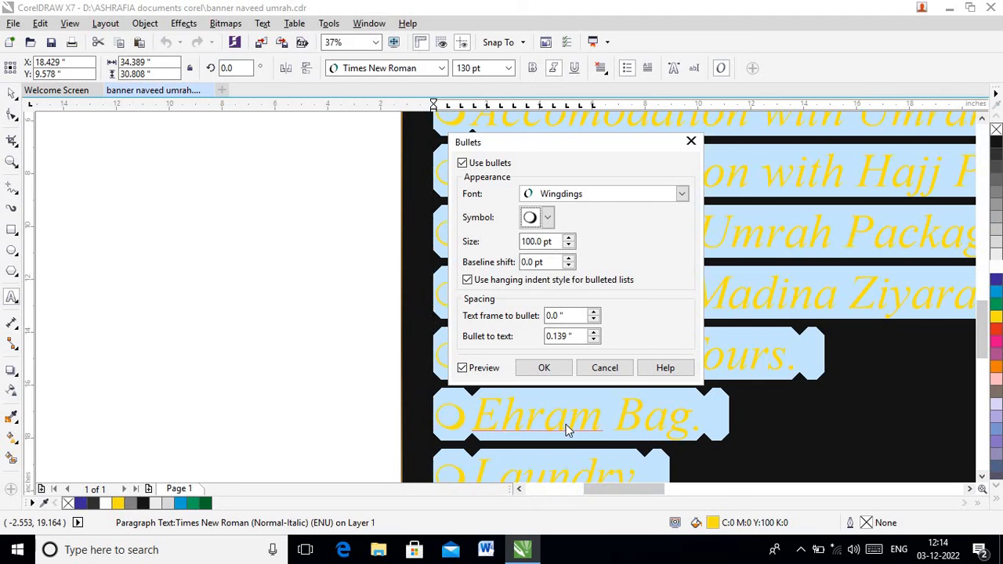
pyautogui.click(544, 368)
pyautogui.scroll(-4, 506, 351)
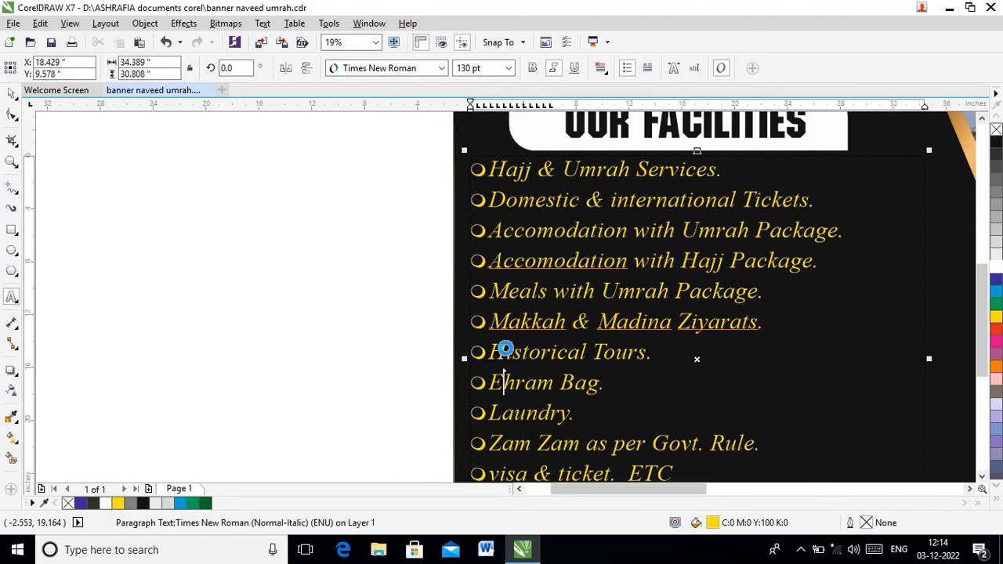
# - Copy the white hexagonal camel logo from the reference banner onto the black panel beside the Urdu heading
pyautogui.scroll(-2, 584, 341)
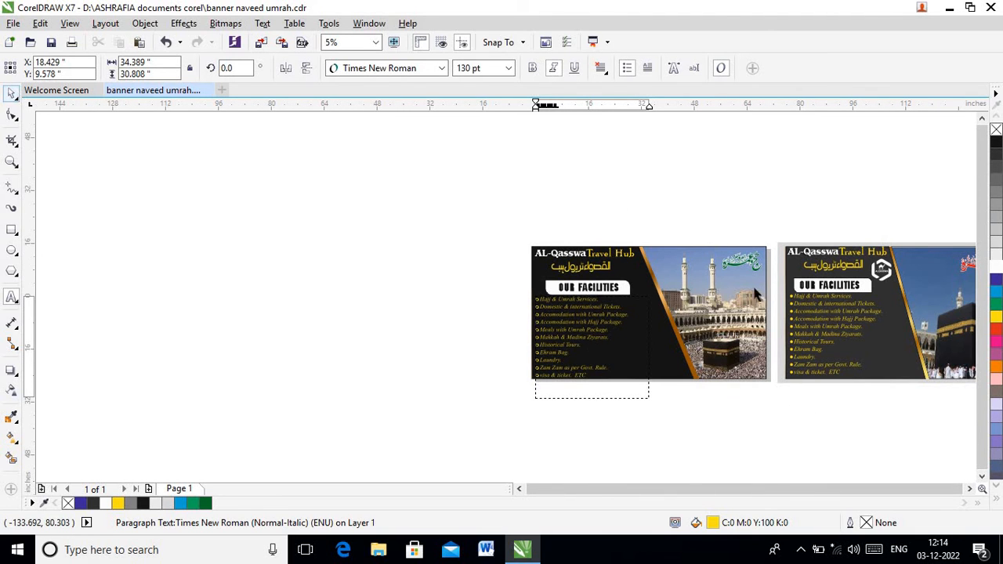
pyautogui.scroll(2, 845, 277)
pyautogui.moveTo(902, 273); pyautogui.dragTo(386, 275)
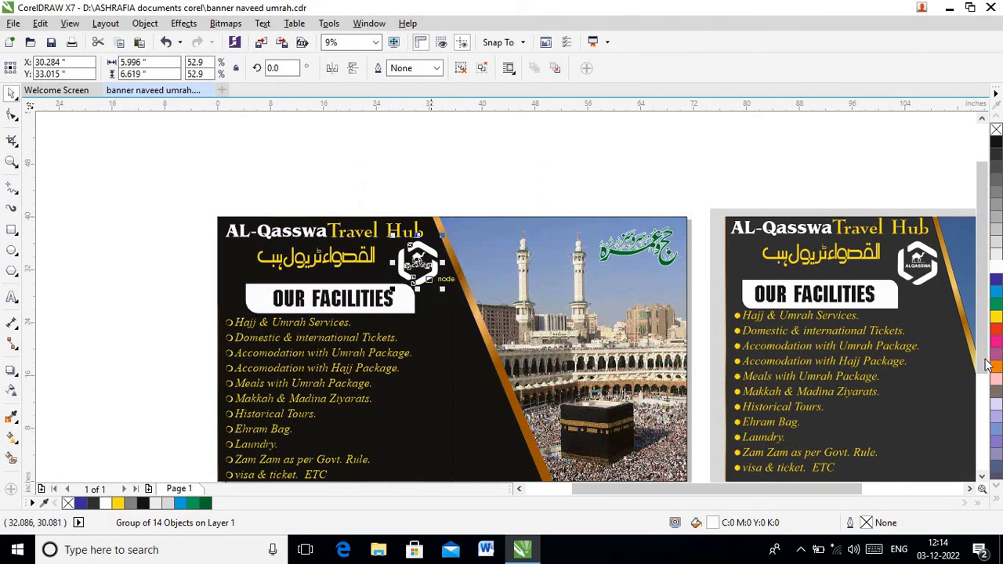
# - Try green and yellow fills on the copied hexagonal logo, and set it back to white
pyautogui.click(996, 303)
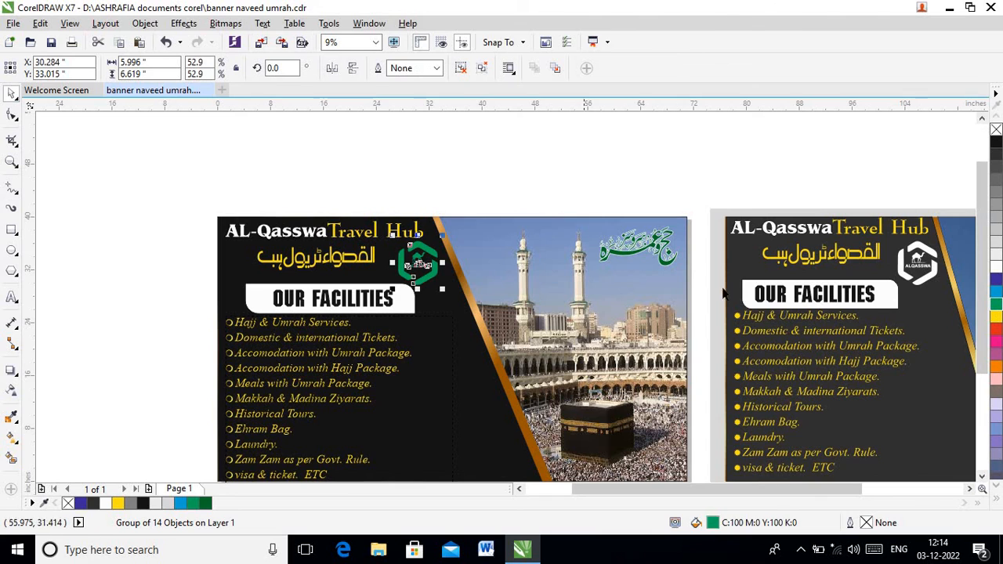
pyautogui.click(996, 316)
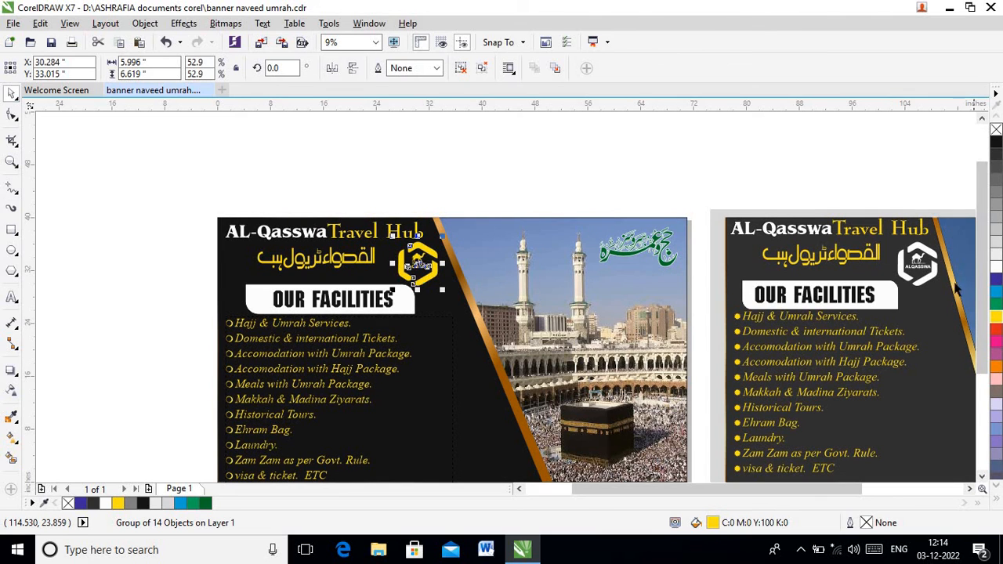
pyautogui.click(996, 267)
pyautogui.click(556, 199)
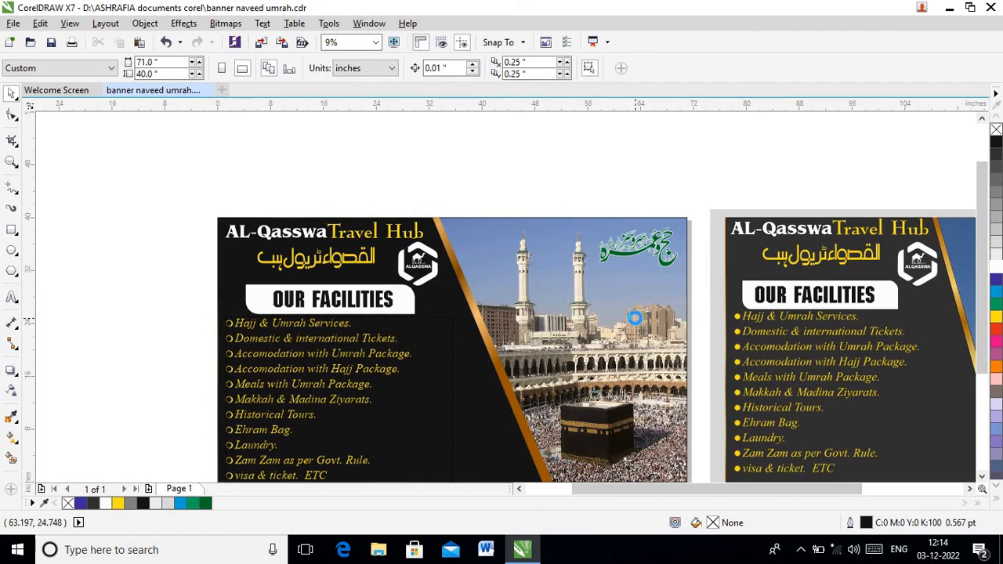
# - Convert the yellow facilities list on the new banner to curves
pyautogui.scroll(-2, 635, 321)
pyautogui.click(544, 417)
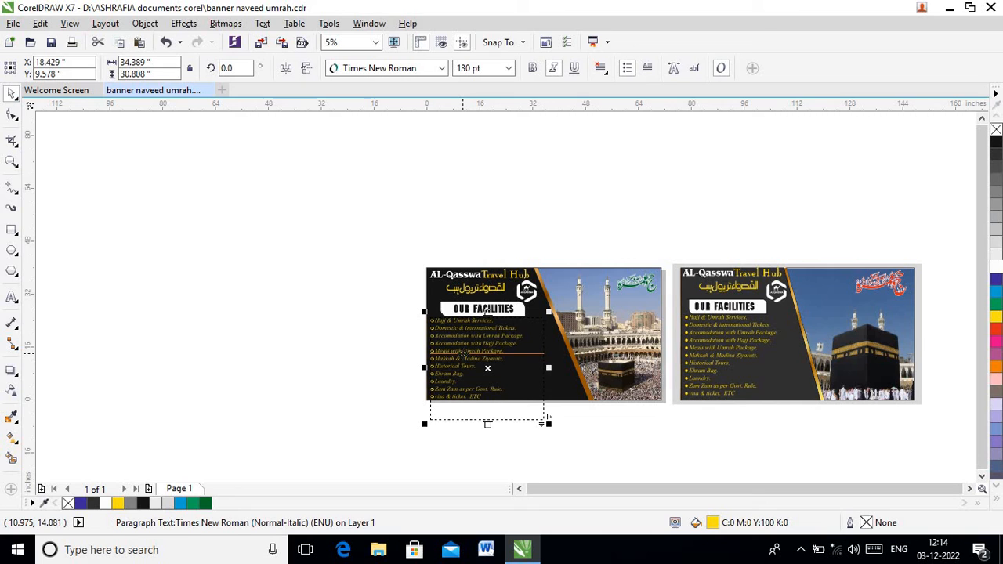
pyautogui.rightClick(465, 354)
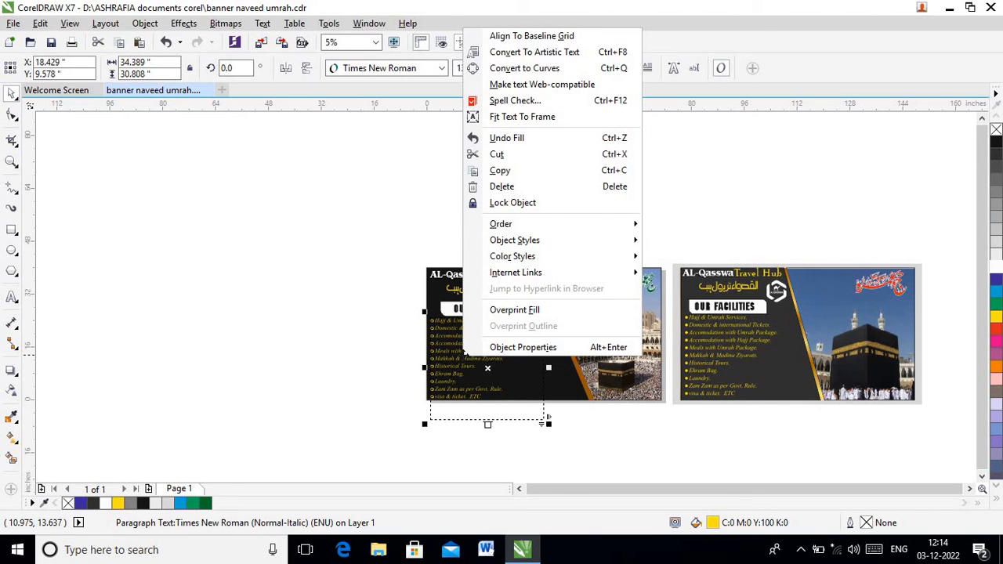
pyautogui.click(524, 68)
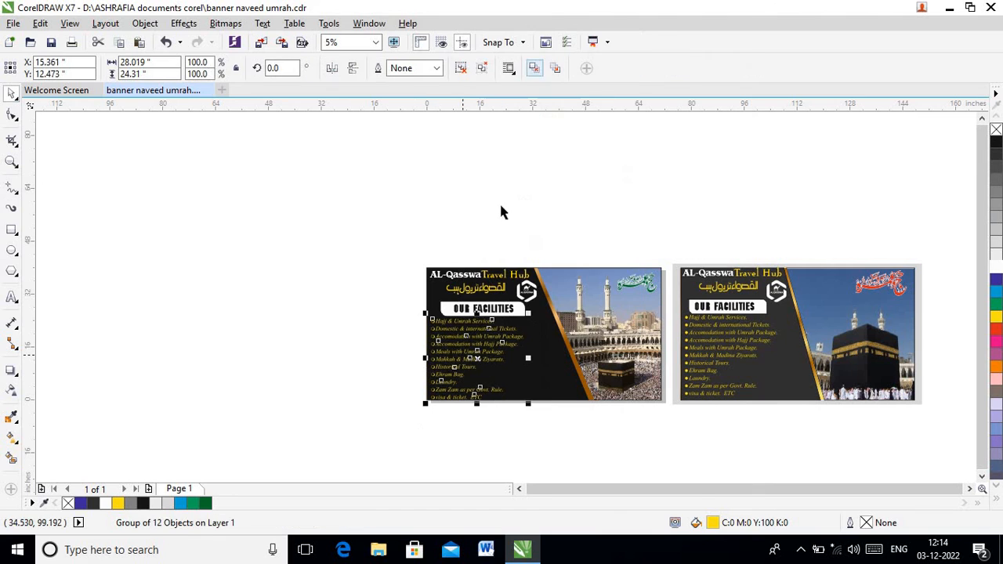
pyautogui.click(489, 425)
pyautogui.scroll(2, 475, 371)
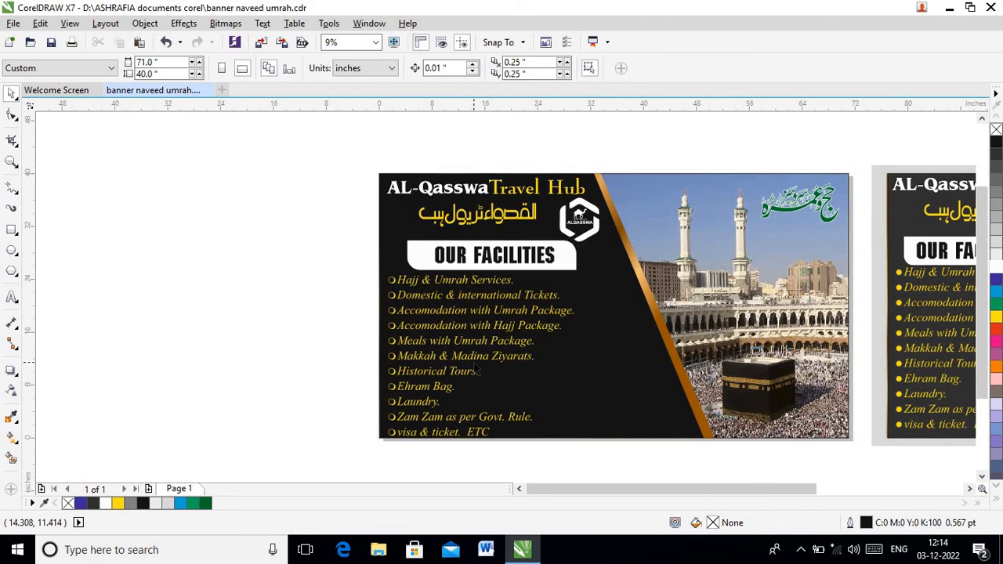